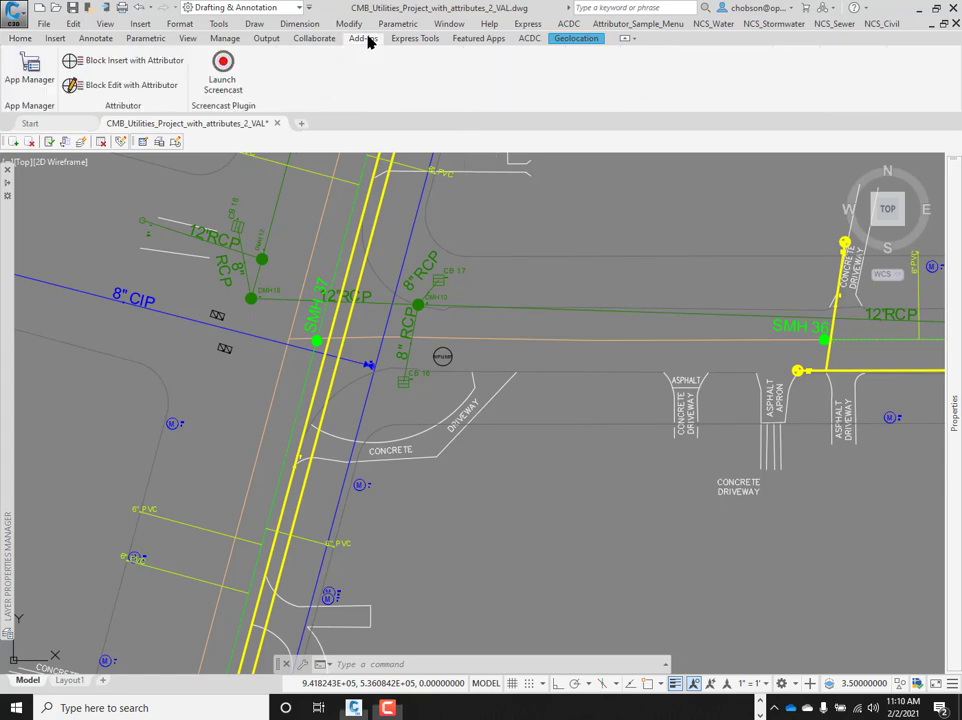
# Open the water backflow device block beside the 8" CIP line in Attributor's block editor and view its Type options
pyautogui.click(119, 87)
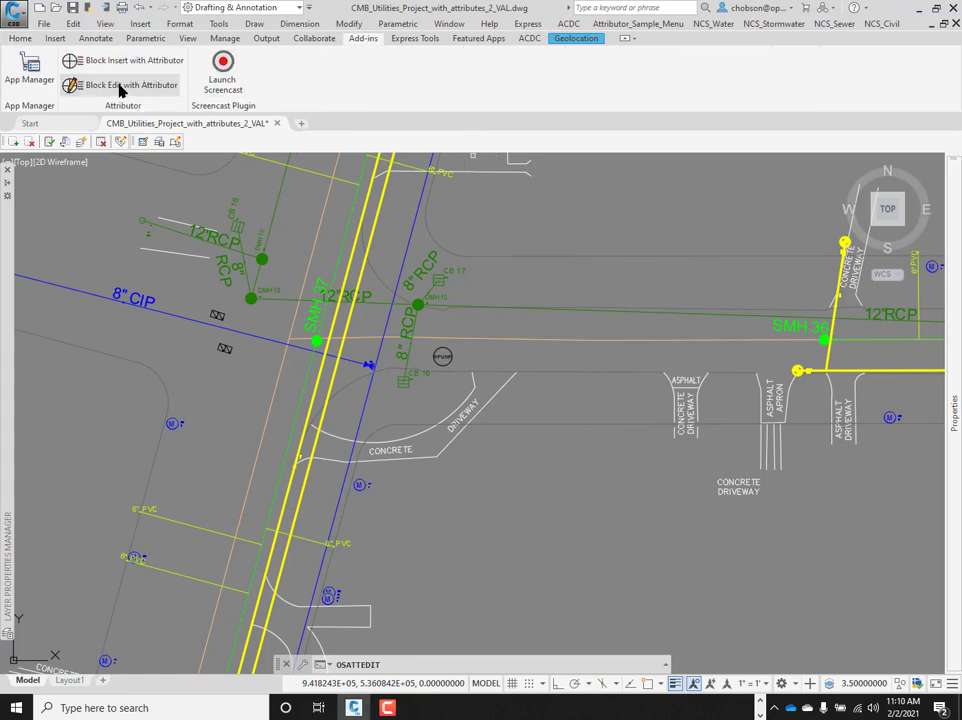
pyautogui.click(217, 315)
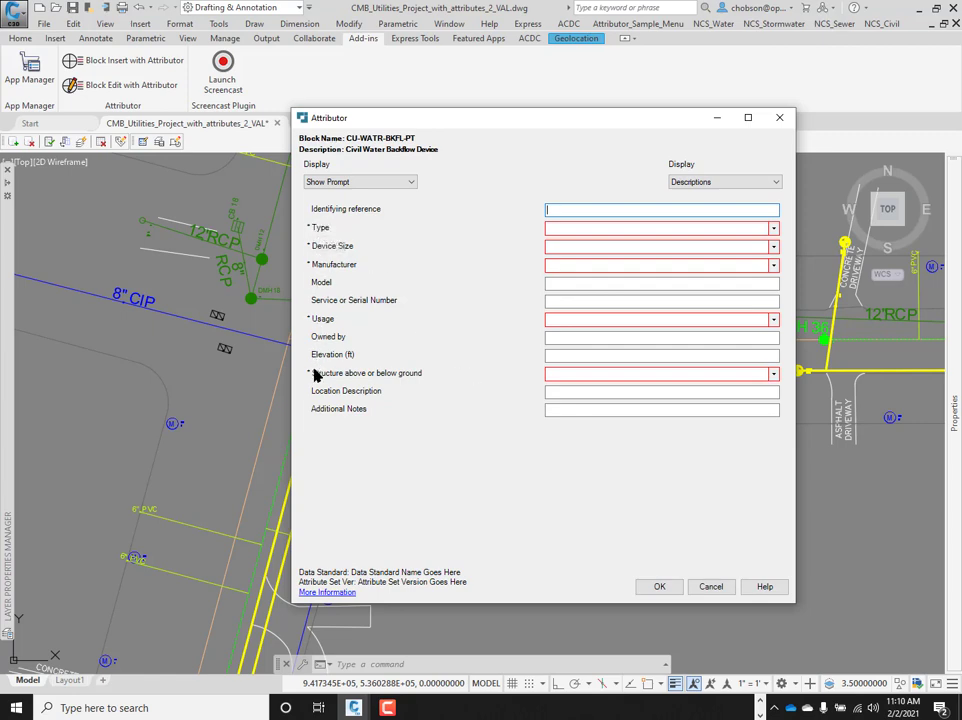
pyautogui.click(774, 229)
pyautogui.click(775, 229)
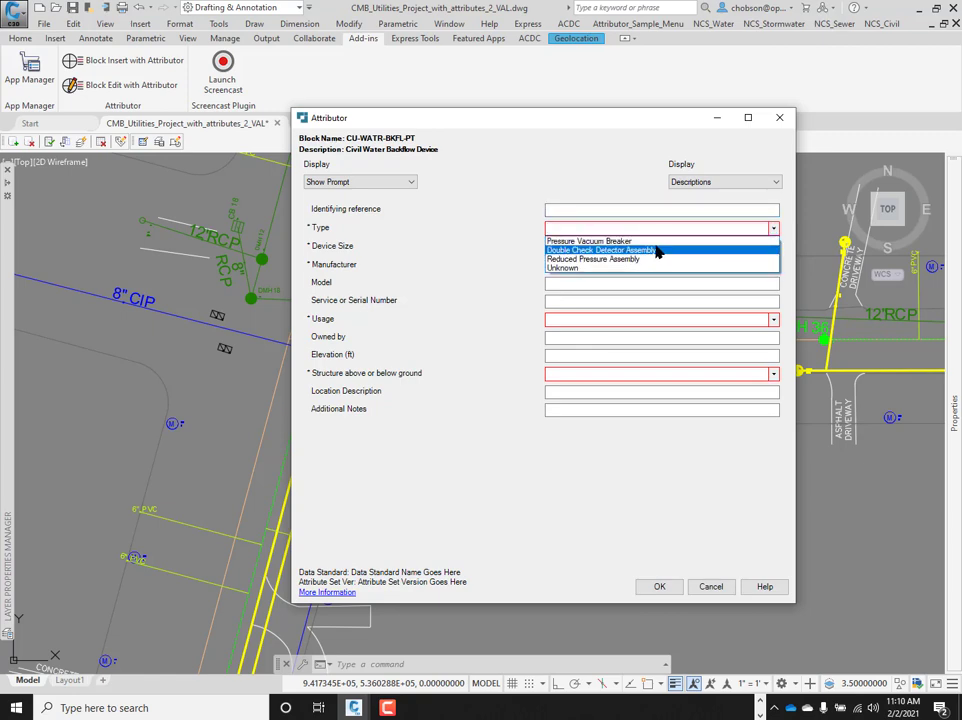
pyautogui.click(587, 456)
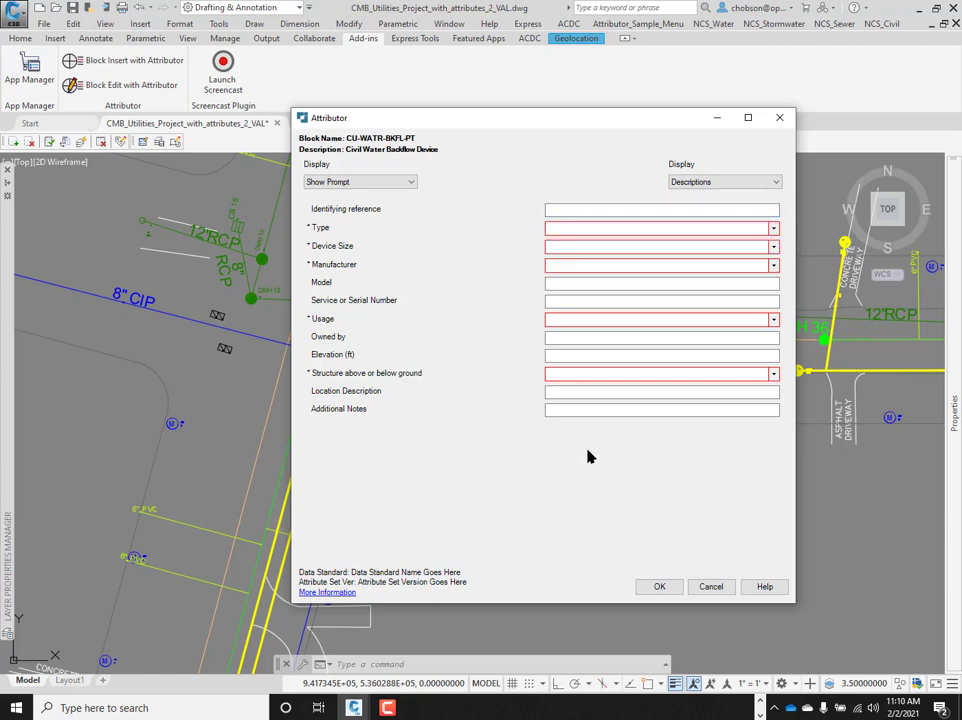
# Switch to File Explorer showing the Attributor.bundle Resources folder, and widen and reposition its window to examine the configuration files
pyautogui.click(761, 713)
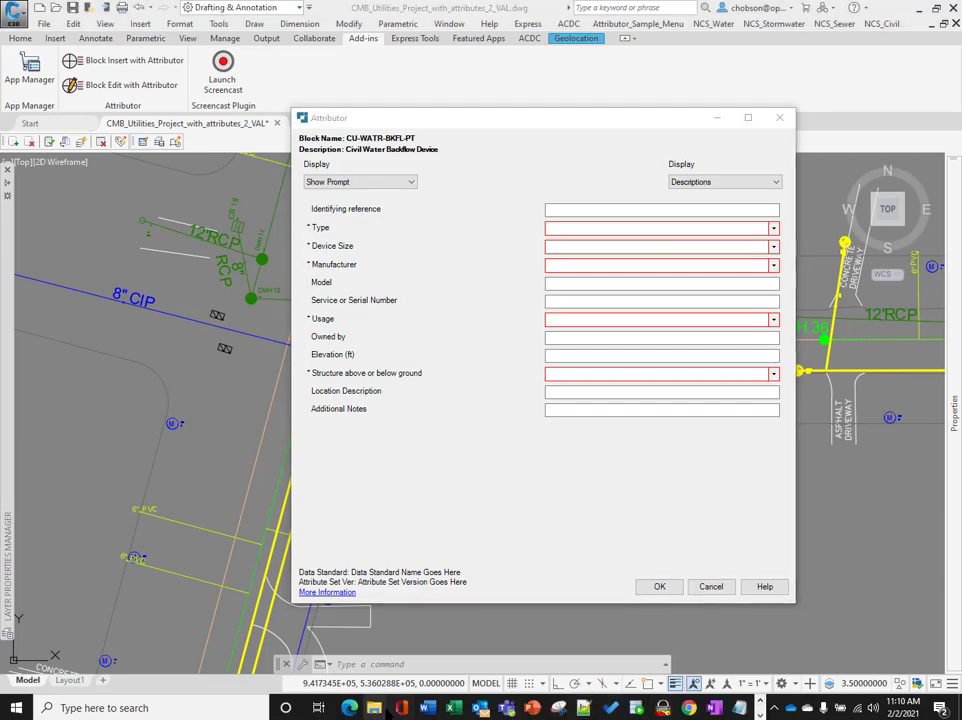
pyautogui.moveTo(375, 708)
pyautogui.click(305, 634)
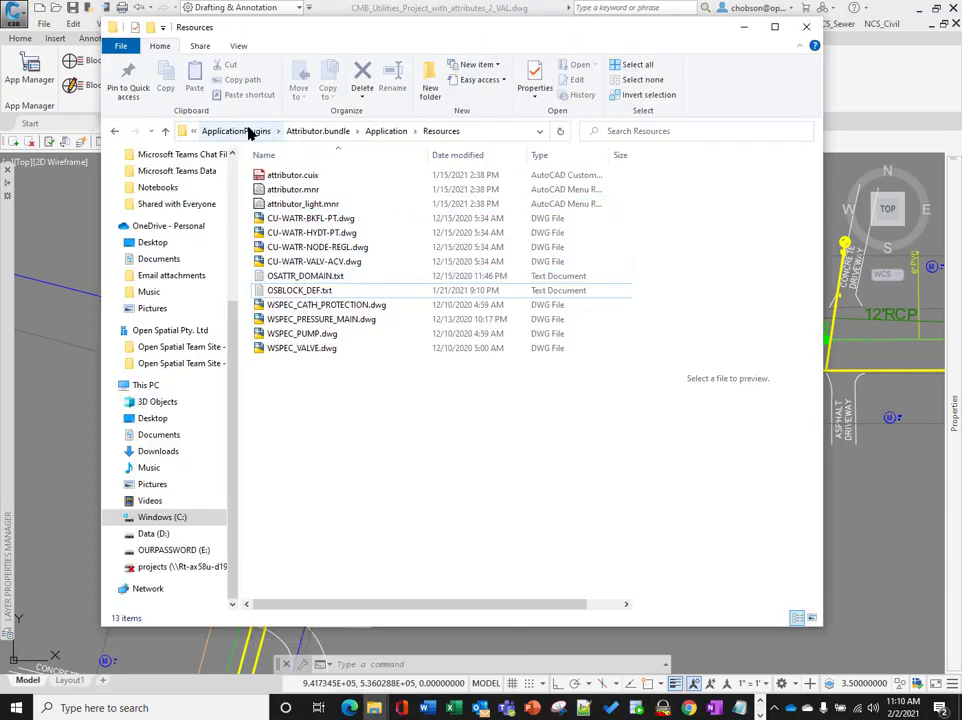
pyautogui.moveTo(824, 237); pyautogui.dragTo(908, 237)
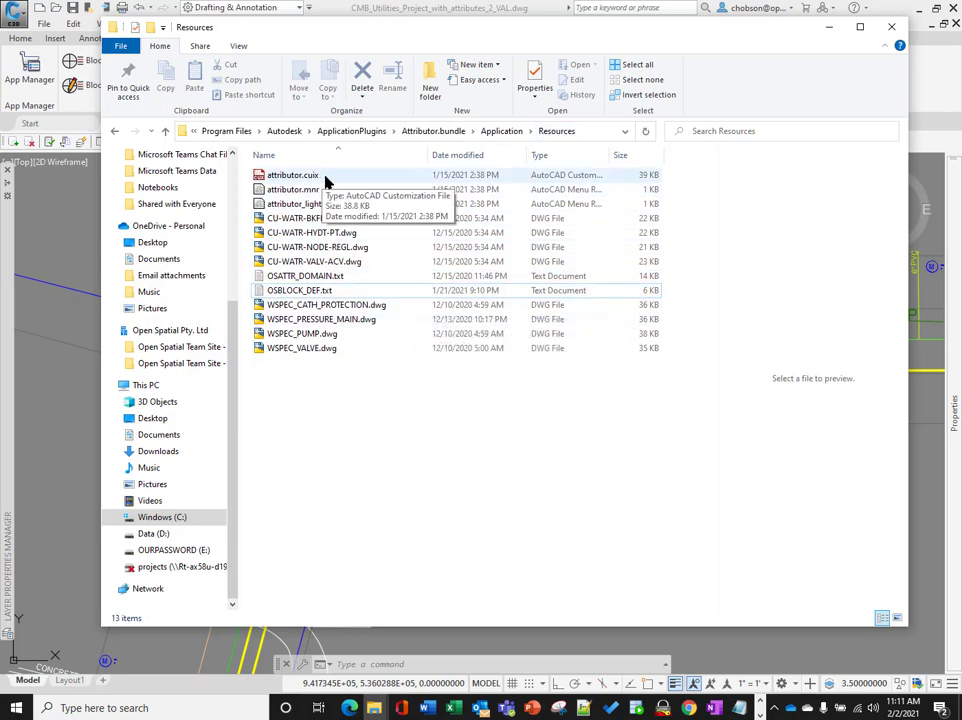
pyautogui.moveTo(451, 28); pyautogui.dragTo(451, 86)
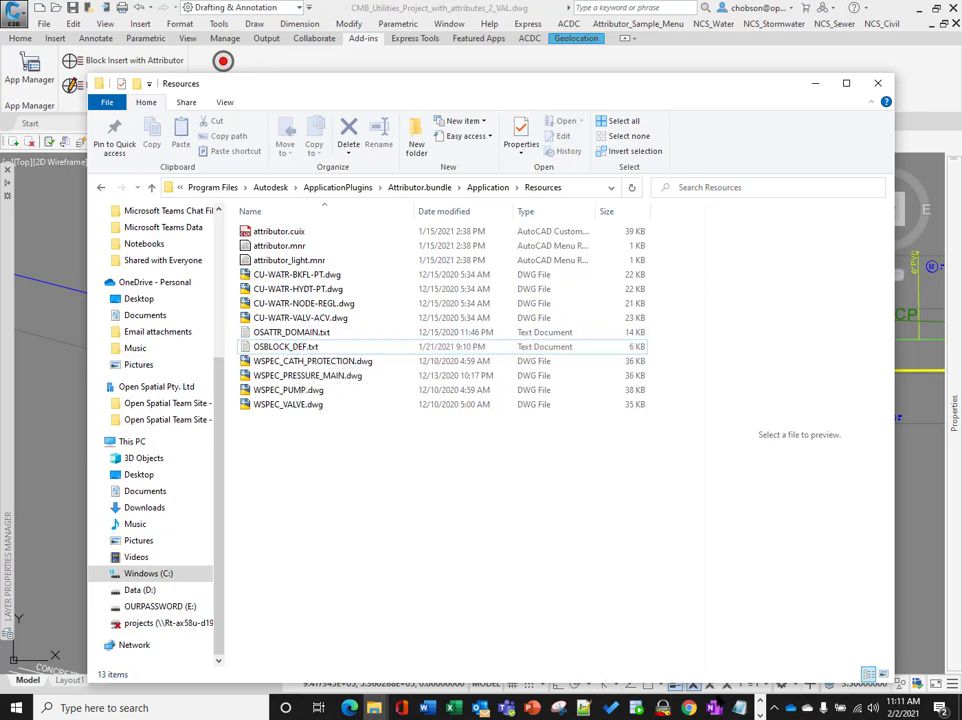
# Bring up OSBLOCK_DEF.txt in Notepad and examine the VALID BLOCKS list, including the CU-WATR-HYDT-PT entry
pyautogui.moveTo(738, 708)
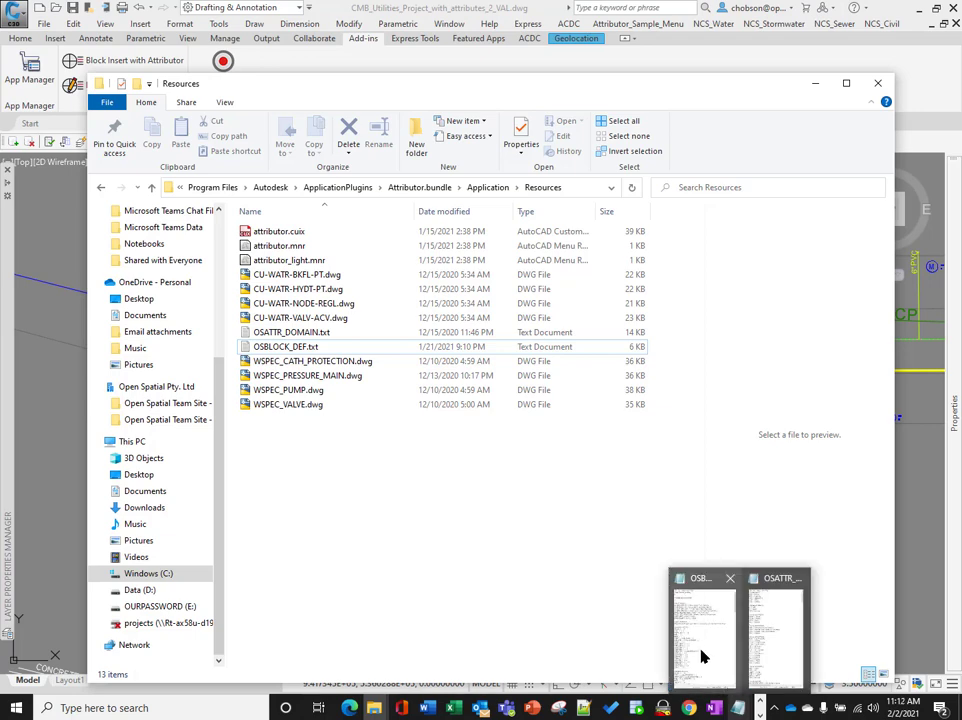
pyautogui.click(703, 682)
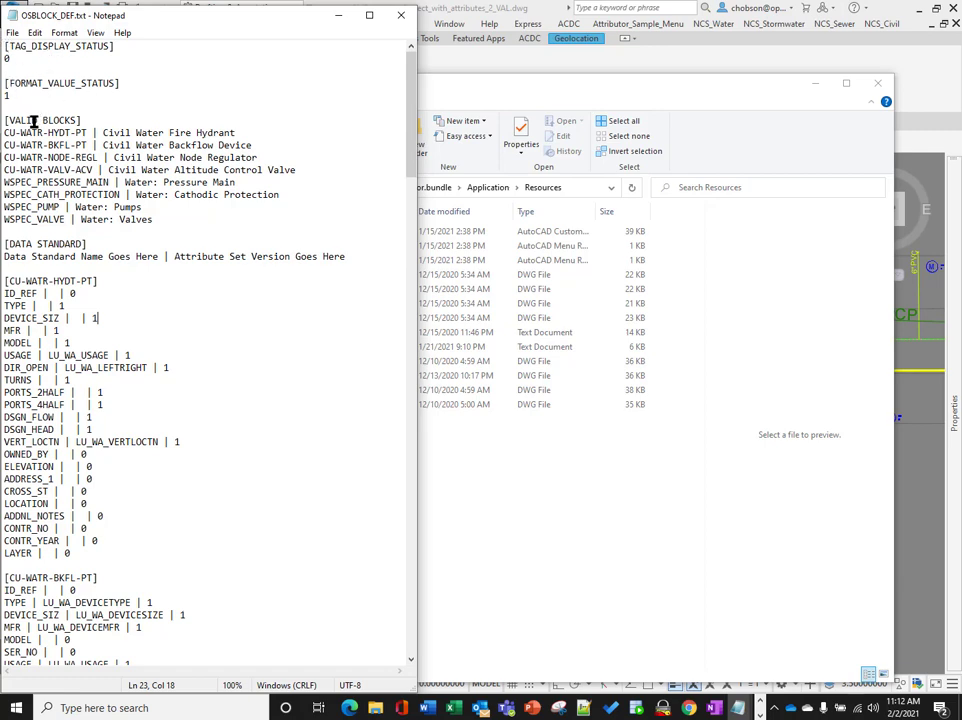
pyautogui.moveTo(5, 132); pyautogui.dragTo(169, 225)
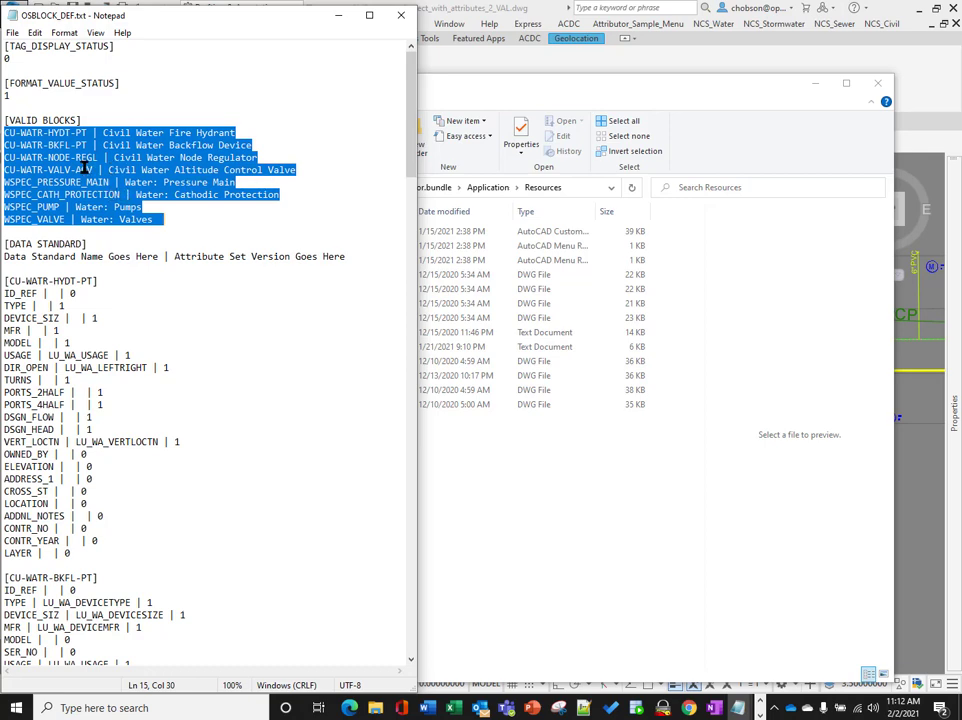
pyautogui.click(63, 133)
pyautogui.moveTo(7, 133); pyautogui.dragTo(88, 133)
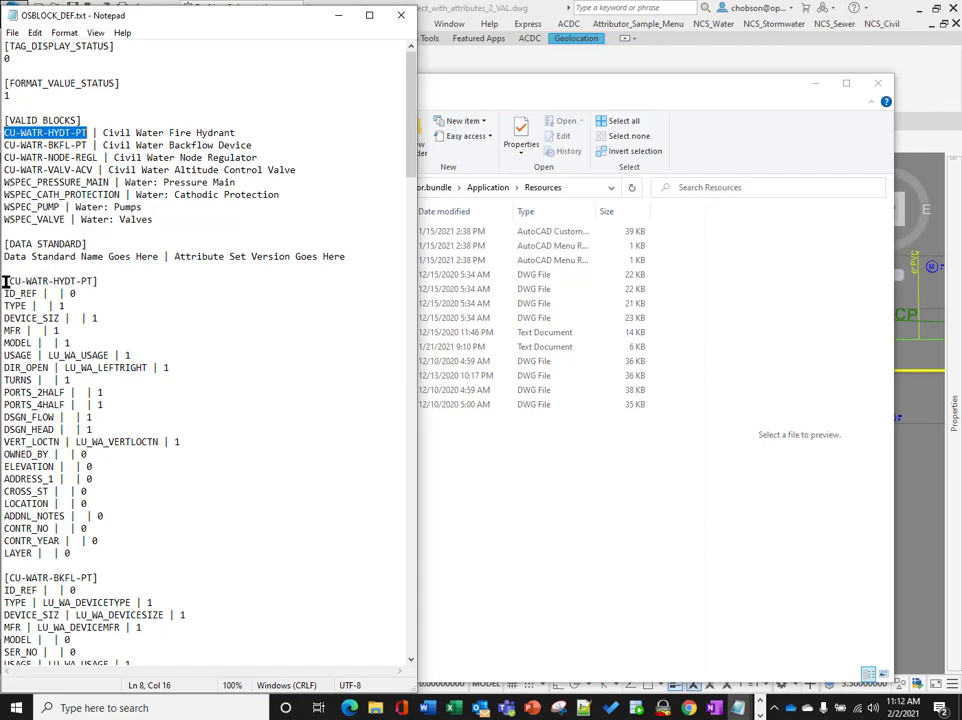
# Examine the CU-WATR-HYDT-PT section's attribute format, comparing the tag, domain and required flag of ID_REF and TYPE
pyautogui.moveTo(8, 282); pyautogui.dragTo(95, 284)
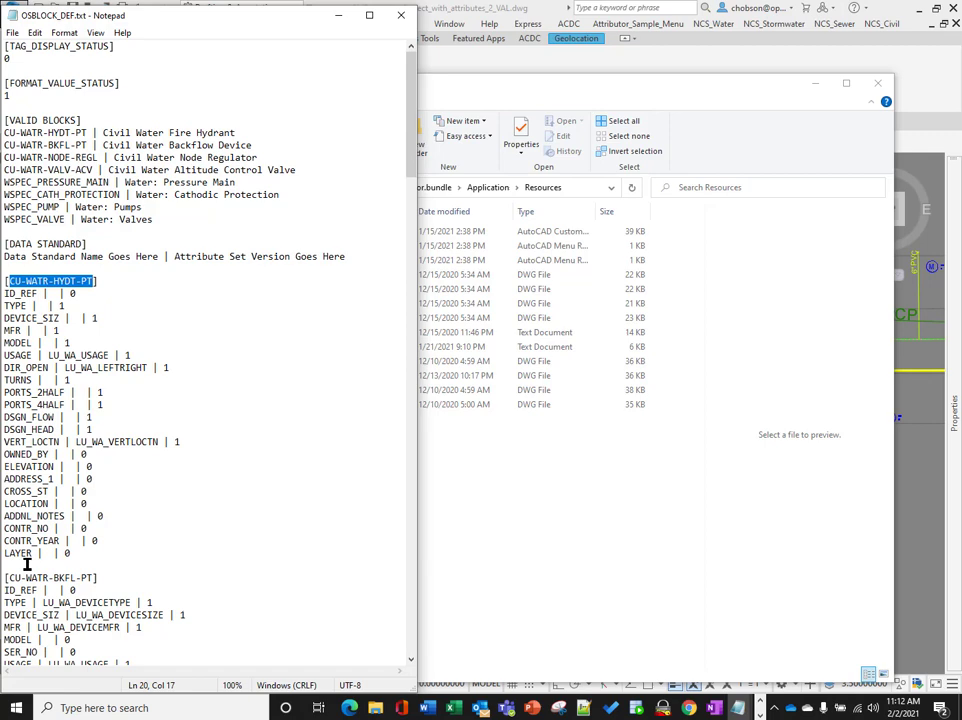
pyautogui.moveTo(6, 293); pyautogui.dragTo(36, 295)
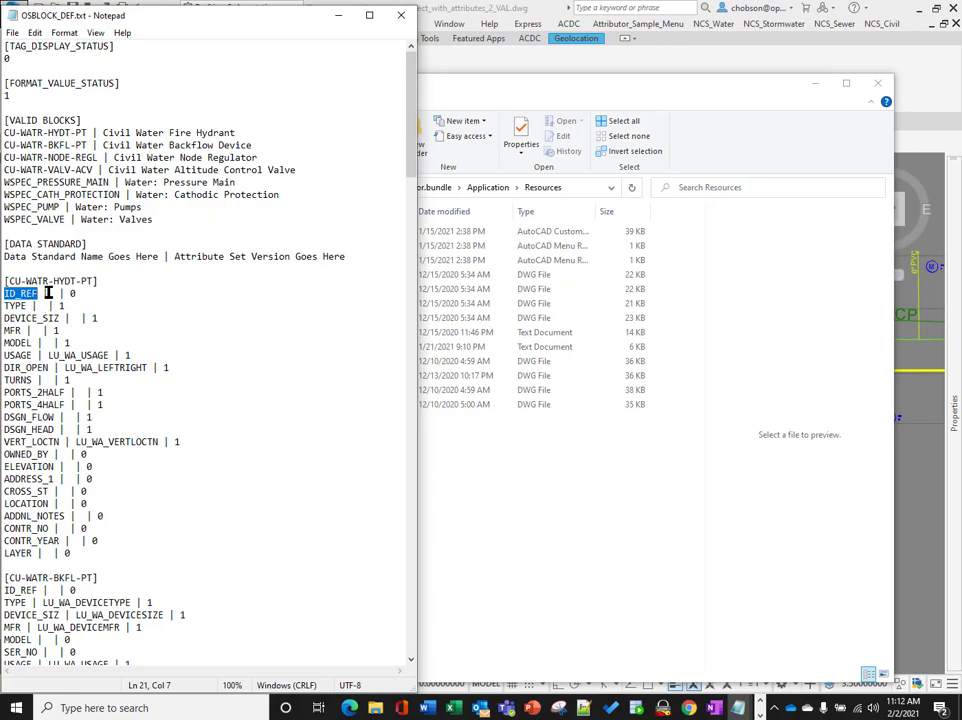
pyautogui.doubleClick(52, 293)
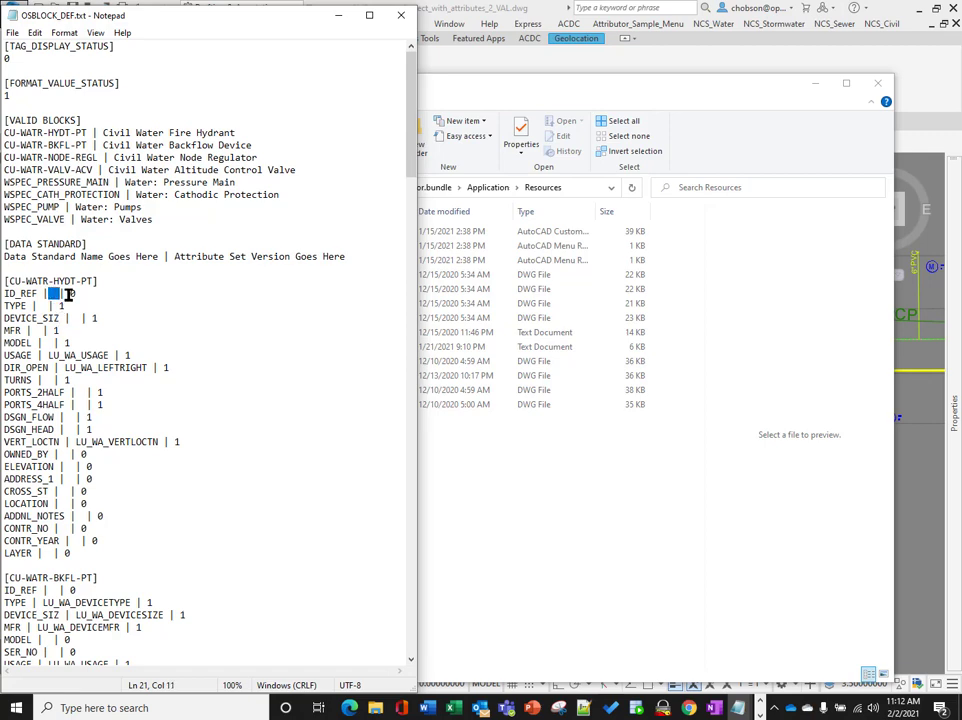
pyautogui.doubleClick(73, 294)
pyautogui.moveTo(4, 305); pyautogui.dragTo(66, 306)
# Return to the Attributor dialog, move it clear of the drawing's utility lines, and set the attribute labels to Show Prompt and Tag
pyautogui.click(788, 152)
pyautogui.click(815, 84)
pyautogui.click(539, 130)
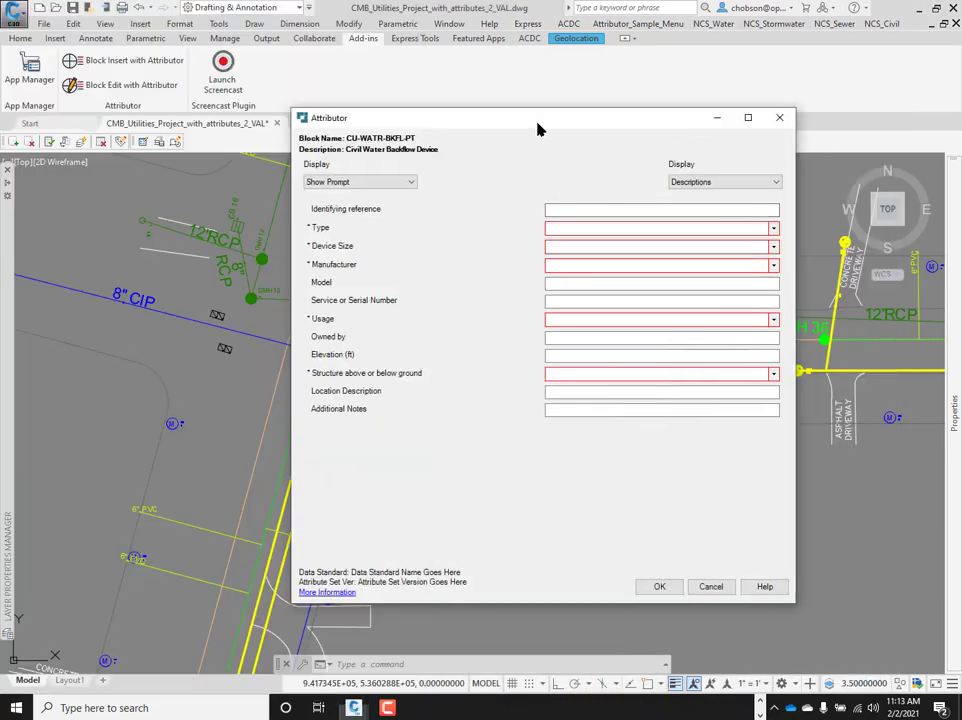
pyautogui.moveTo(537, 129); pyautogui.dragTo(668, 133)
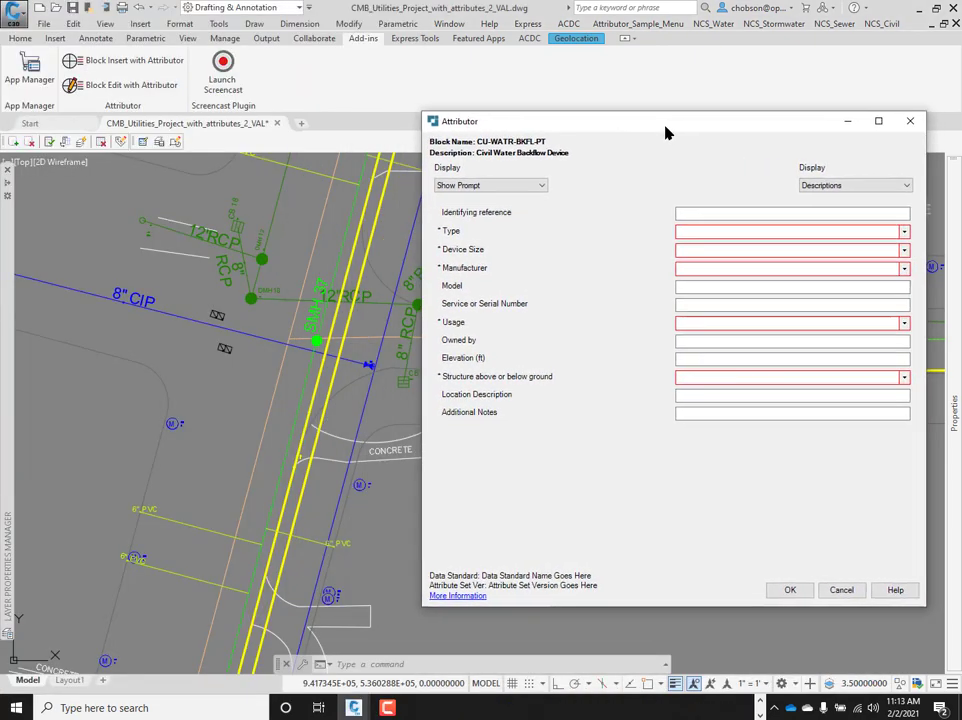
pyautogui.click(540, 186)
pyautogui.click(522, 216)
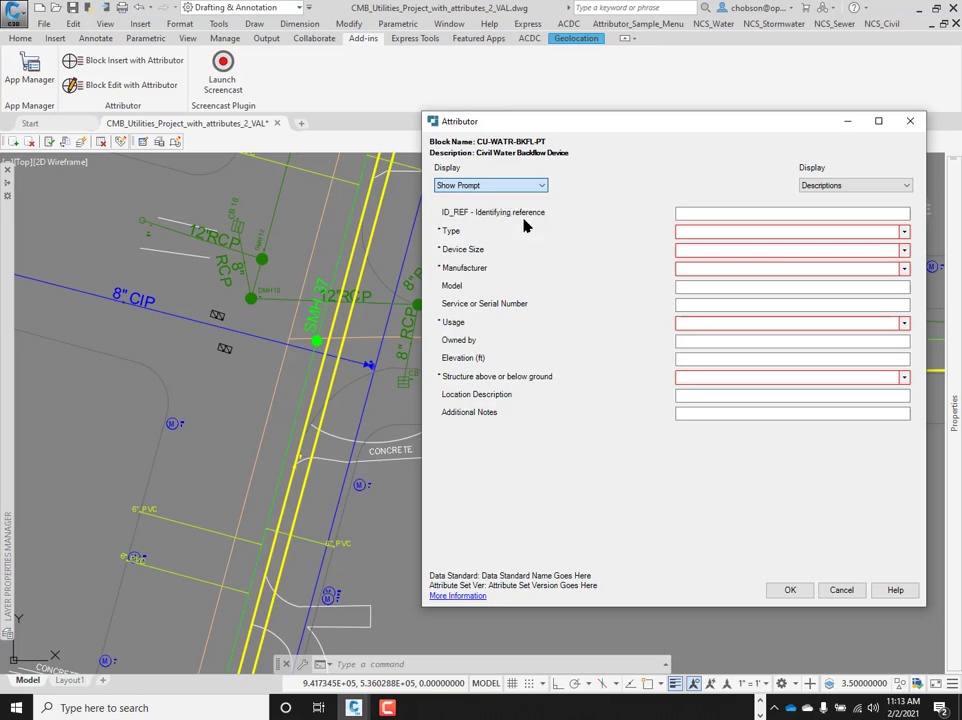
# Display attribute values as Codes and Descriptions and set the backflow device's Type to DCDA | Double Check Detector Assembly
pyautogui.click(855, 187)
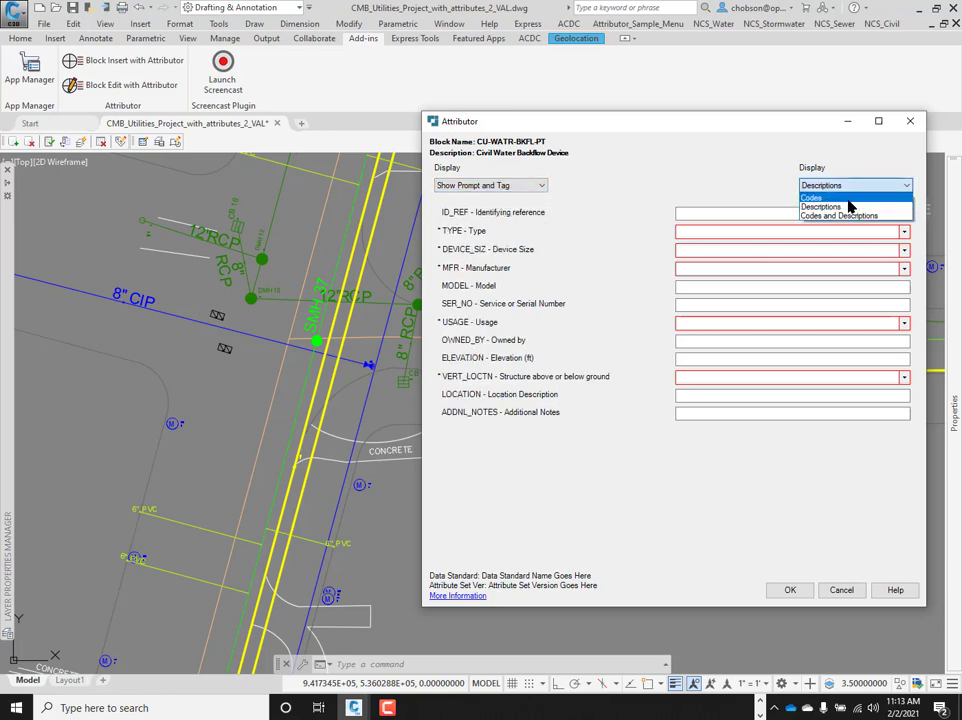
pyautogui.click(842, 216)
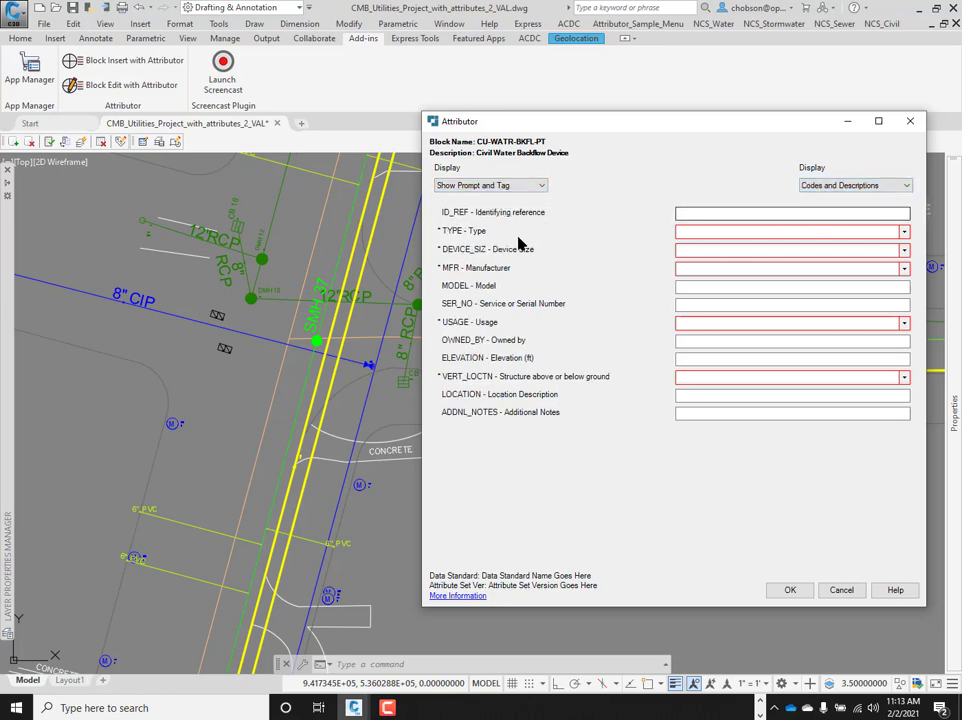
pyautogui.click(904, 231)
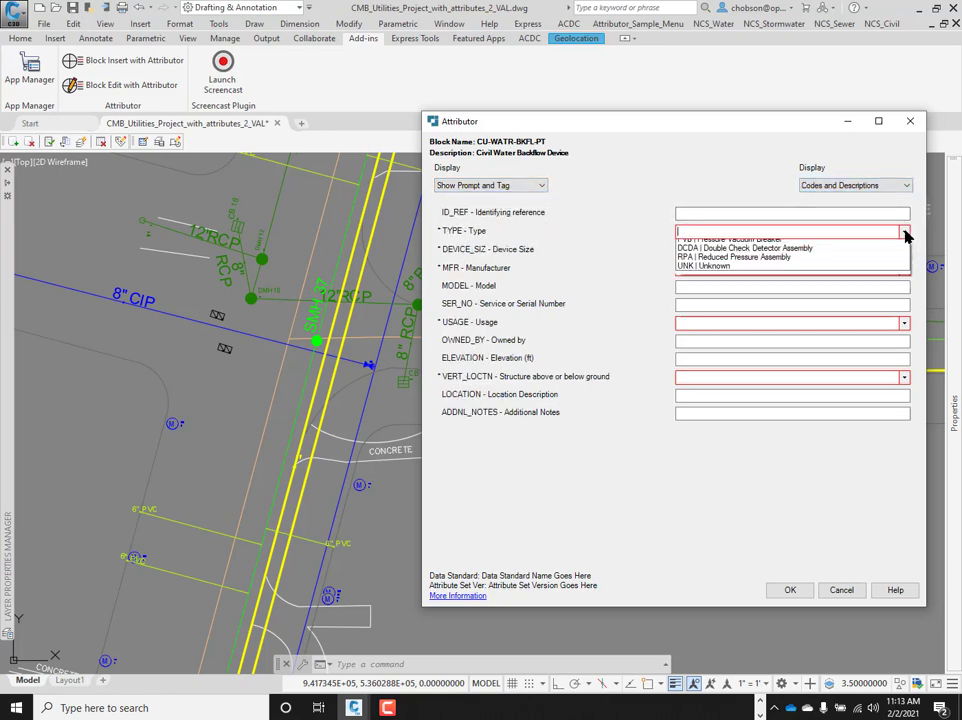
pyautogui.click(738, 254)
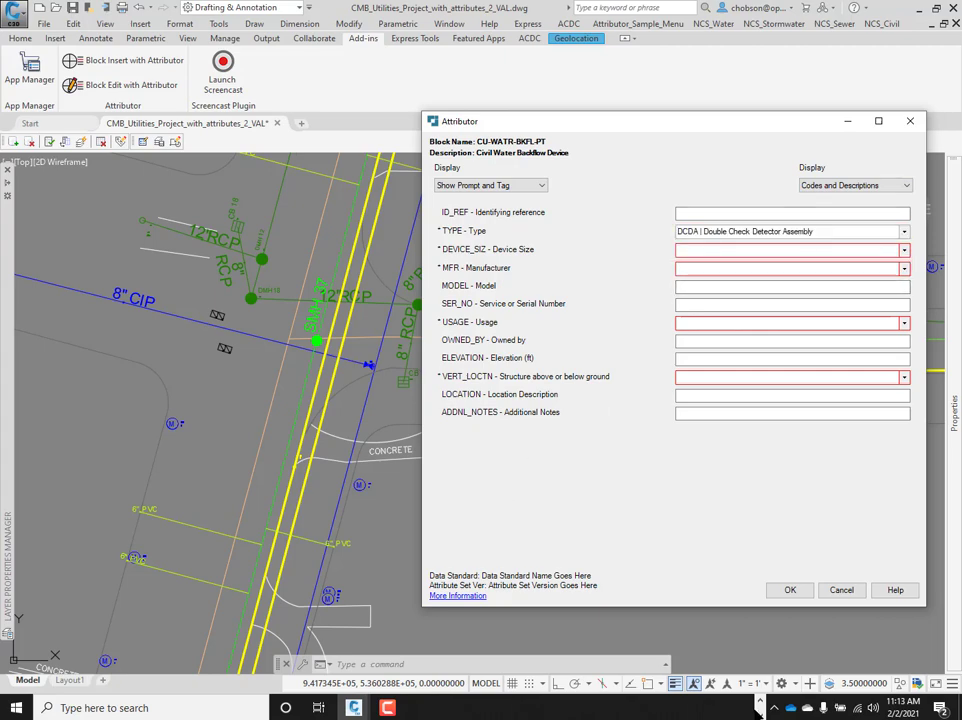
# Switch back to OSBLOCK_DEF.txt and examine the CU-WATR-BKFL-PT block name and its description in the valid blocks list
pyautogui.moveTo(738, 706)
pyautogui.click(704, 655)
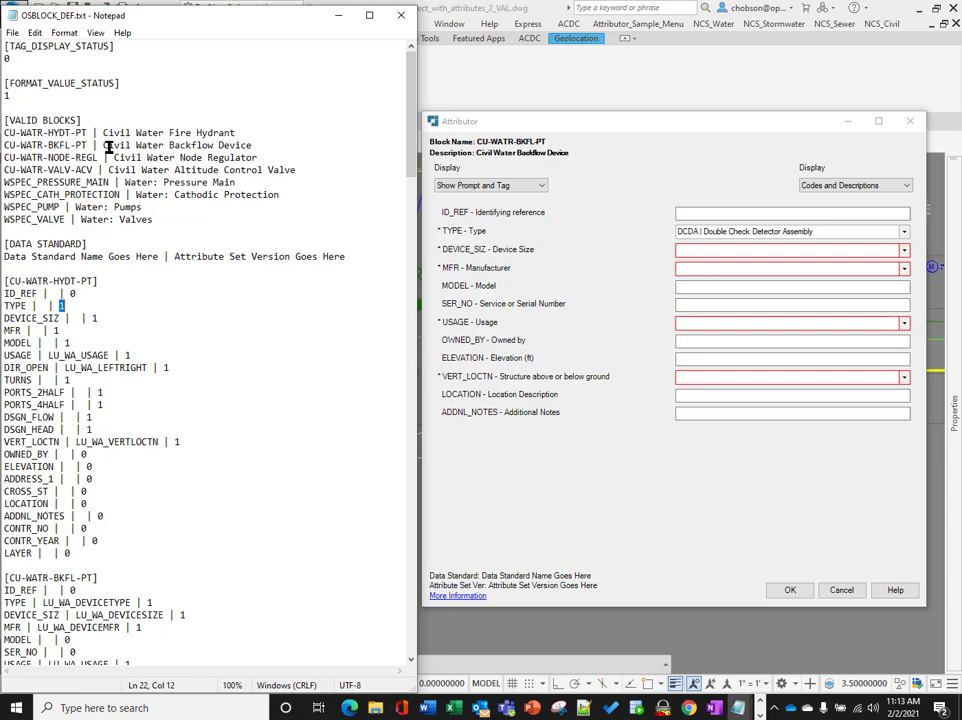
pyautogui.moveTo(103, 146); pyautogui.dragTo(252, 147)
pyautogui.scroll(-6, 166, 384)
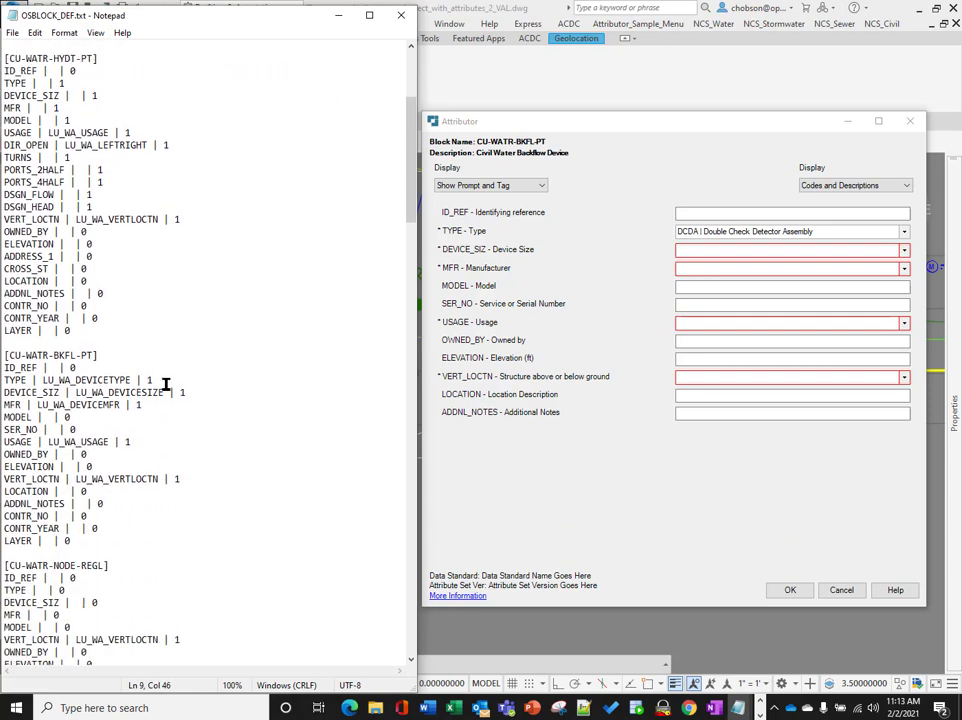
pyautogui.scroll(6, 166, 384)
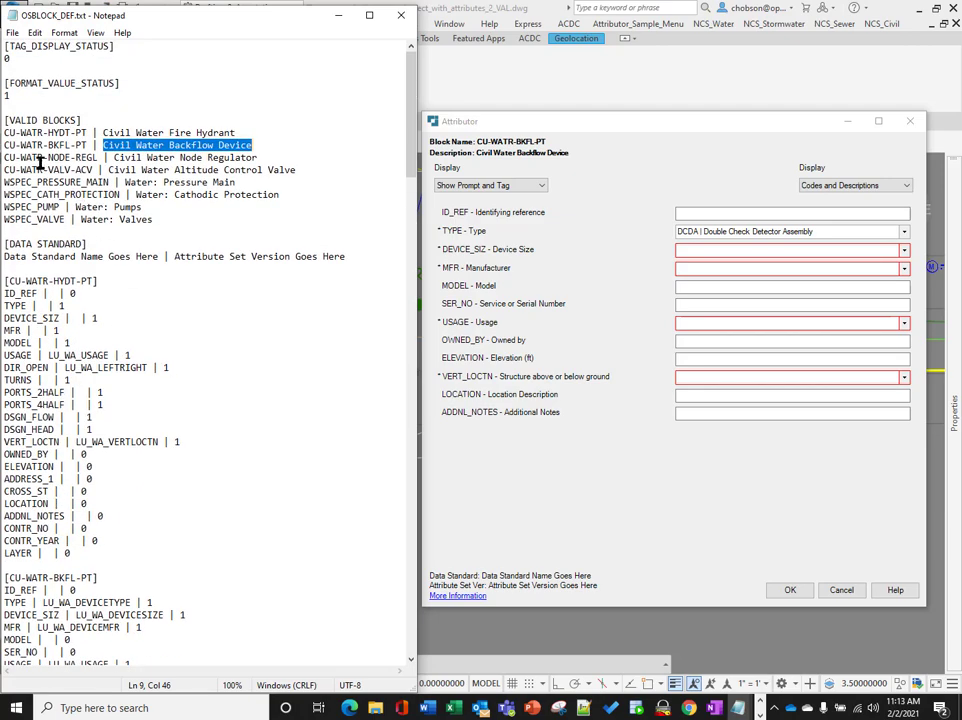
pyautogui.moveTo(3, 146); pyautogui.dragTo(50, 147)
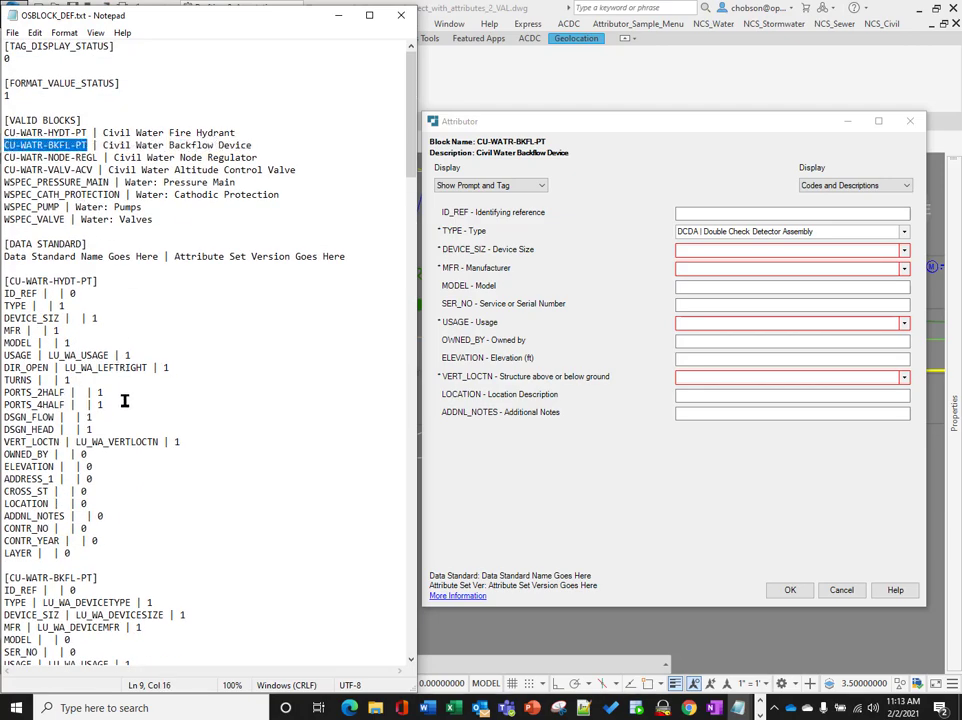
# Examine the CU-WATR-BKFL-PT section, highlighting the TYPE attribute's required flag and its LU_WA_DEVICETYPE domain
pyautogui.scroll(-10, 122, 410)
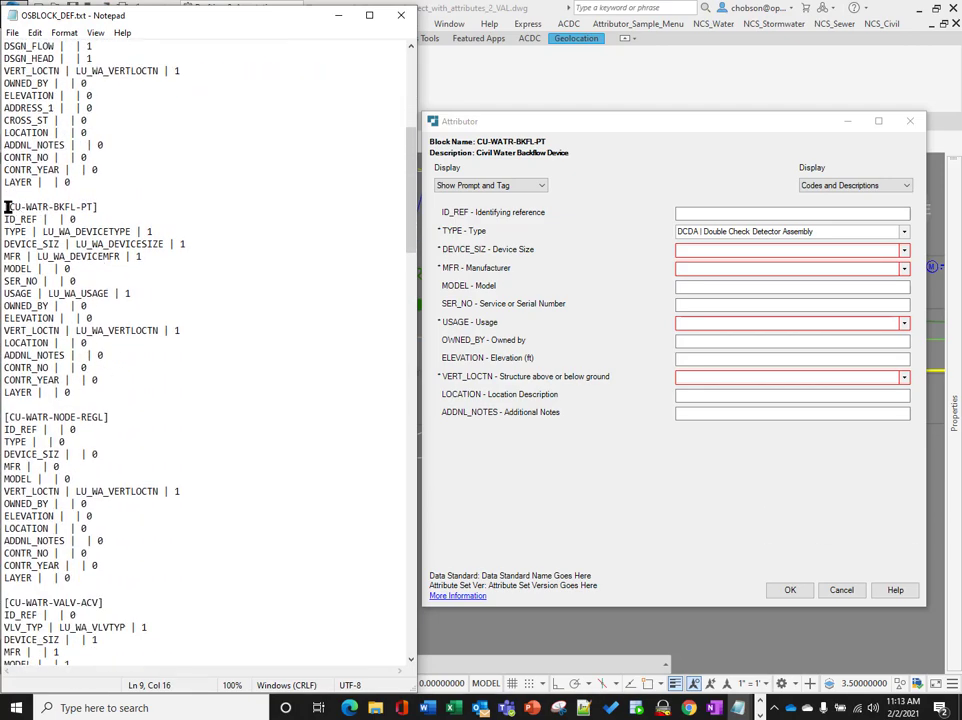
pyautogui.click(7, 207)
pyautogui.moveTo(7, 207); pyautogui.dragTo(92, 207)
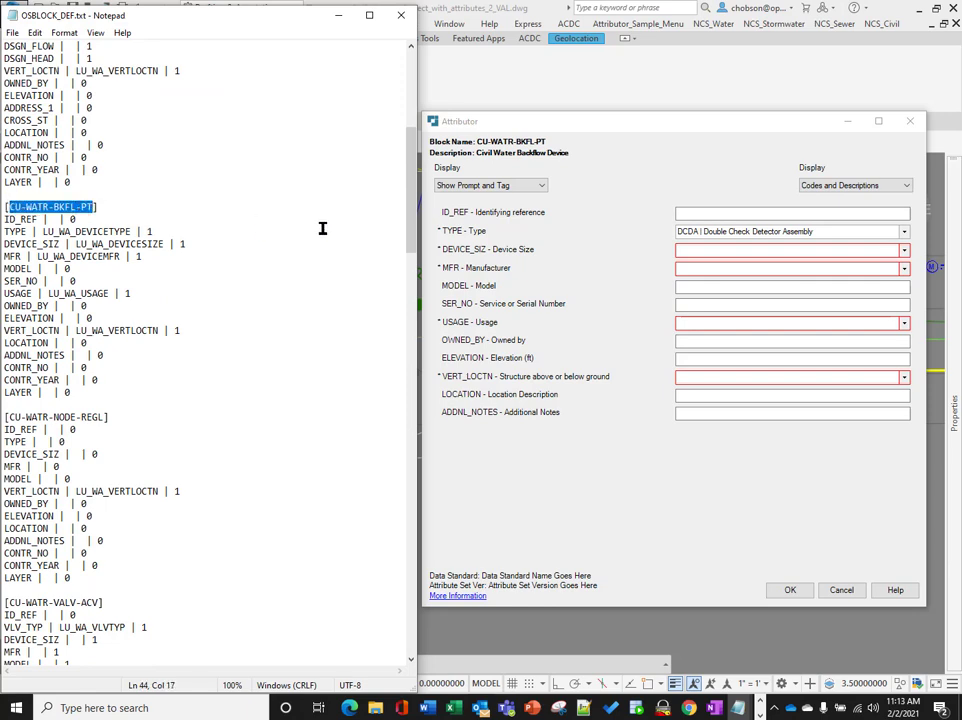
pyautogui.doubleClick(149, 231)
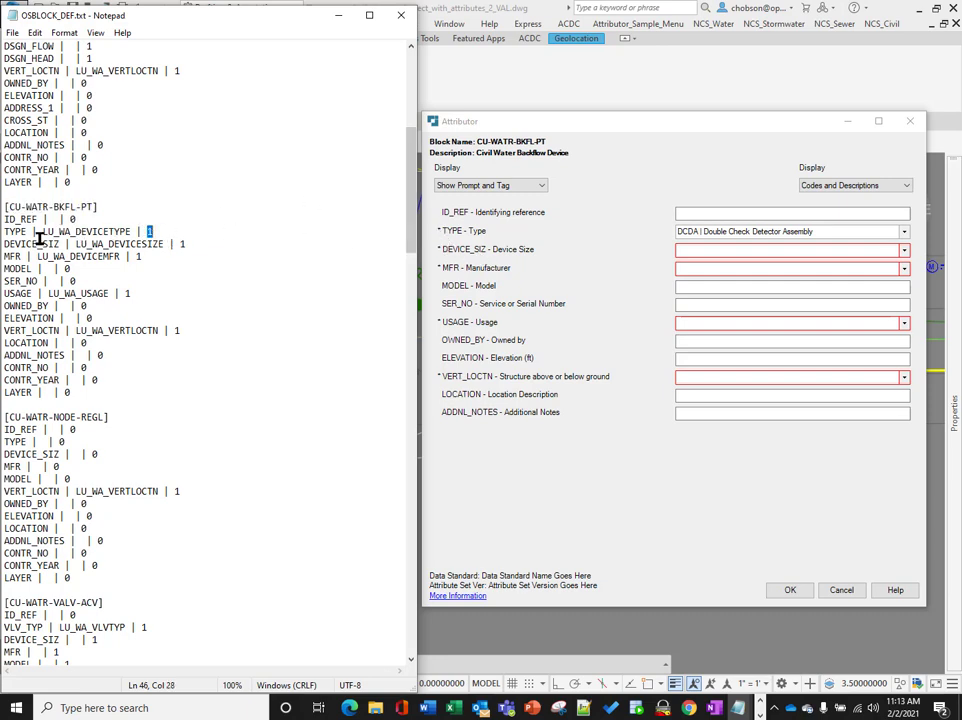
pyautogui.moveTo(42, 231); pyautogui.dragTo(134, 231)
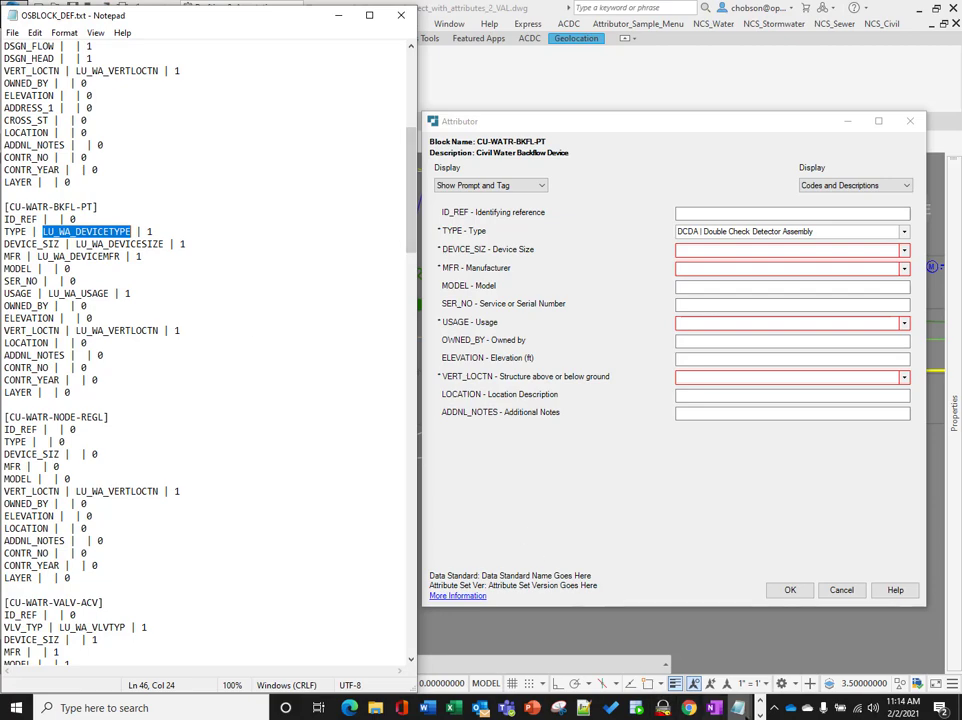
# Bring up OSATTR_DOMAIN.txt beside the block definitions and examine the LU_WA_DEVICETYPE domain's codes and descriptions
pyautogui.moveTo(737, 708)
pyautogui.click(782, 650)
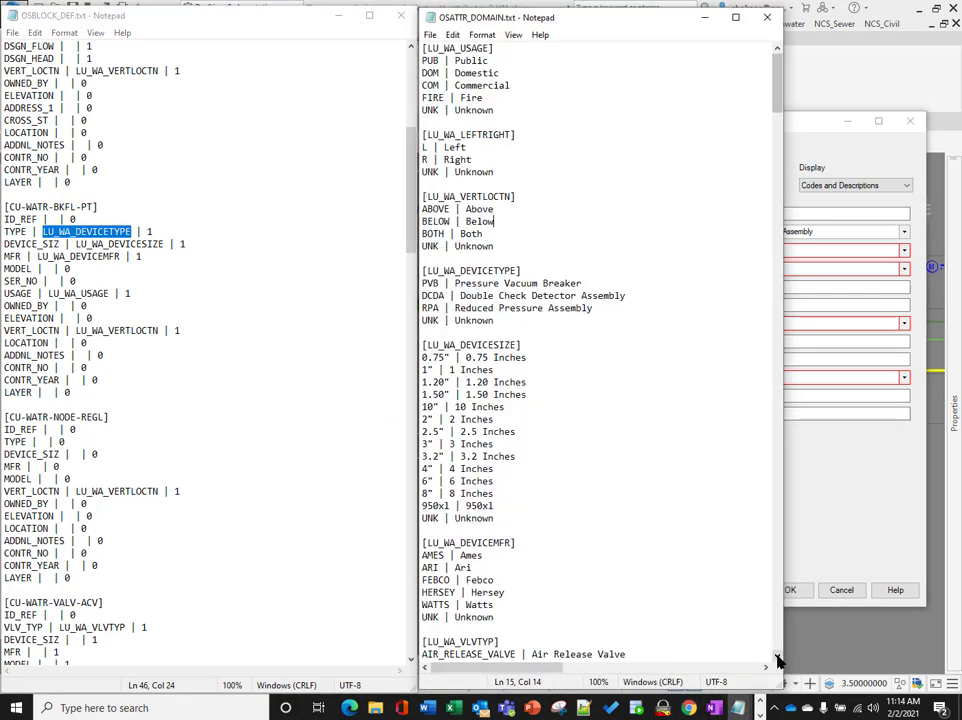
pyautogui.moveTo(613, 19); pyautogui.dragTo(356, 22)
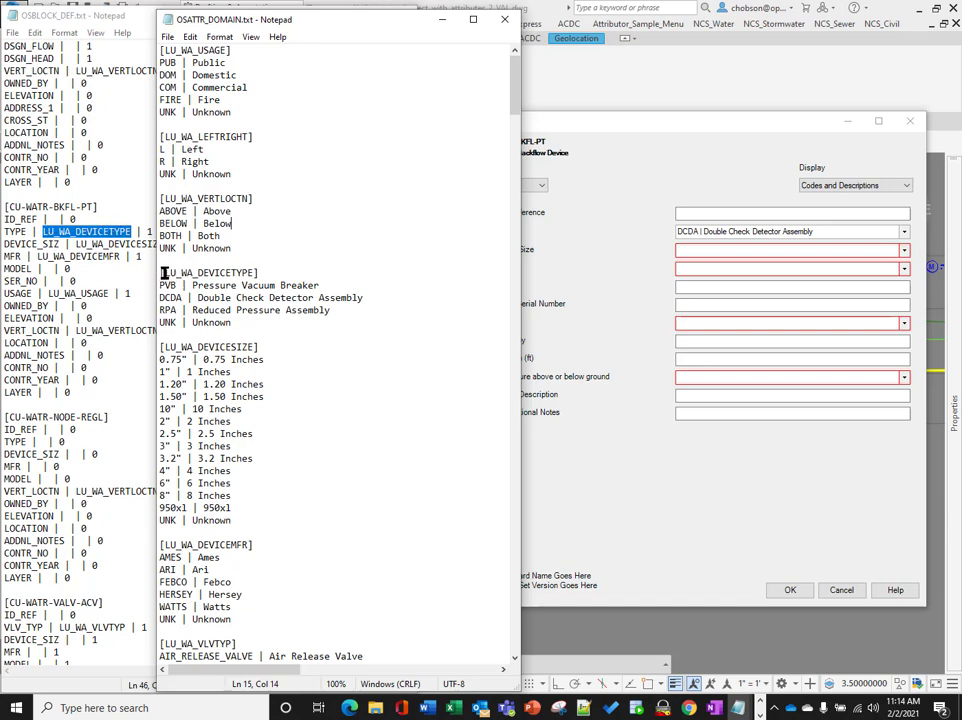
pyautogui.moveTo(165, 272); pyautogui.dragTo(249, 274)
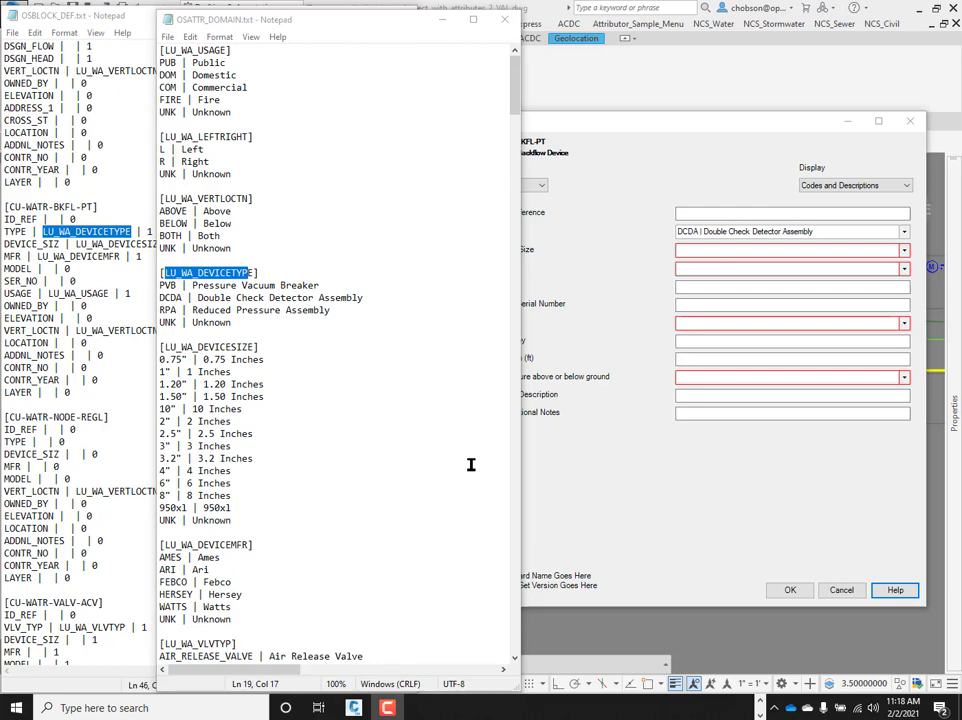
# Return to the Attributor dialog and open its online help documentation
pyautogui.click(695, 132)
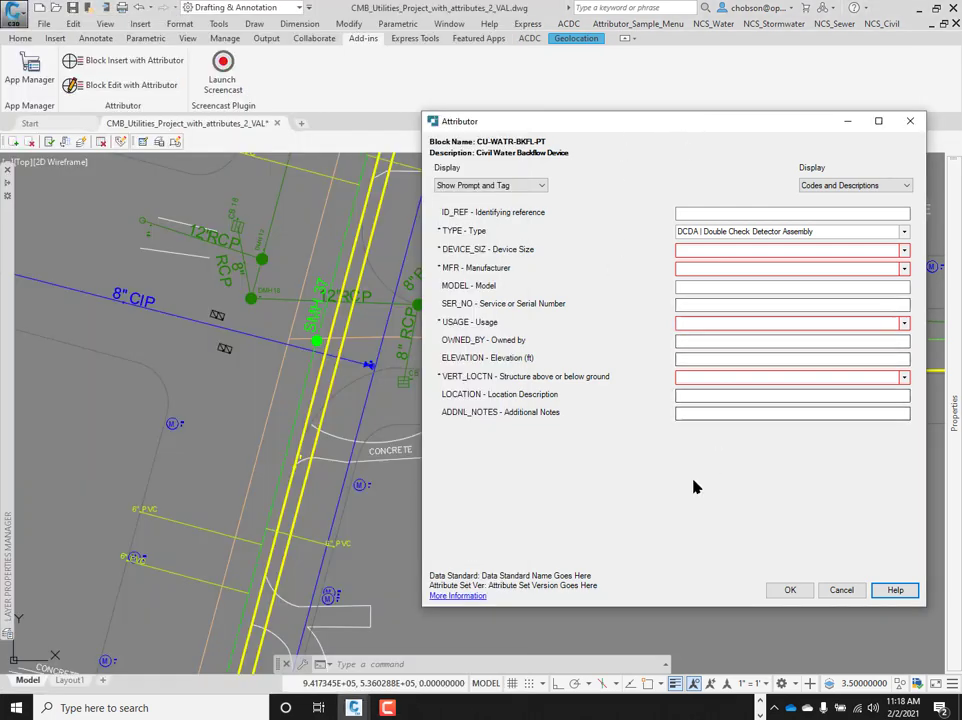
pyautogui.click(895, 591)
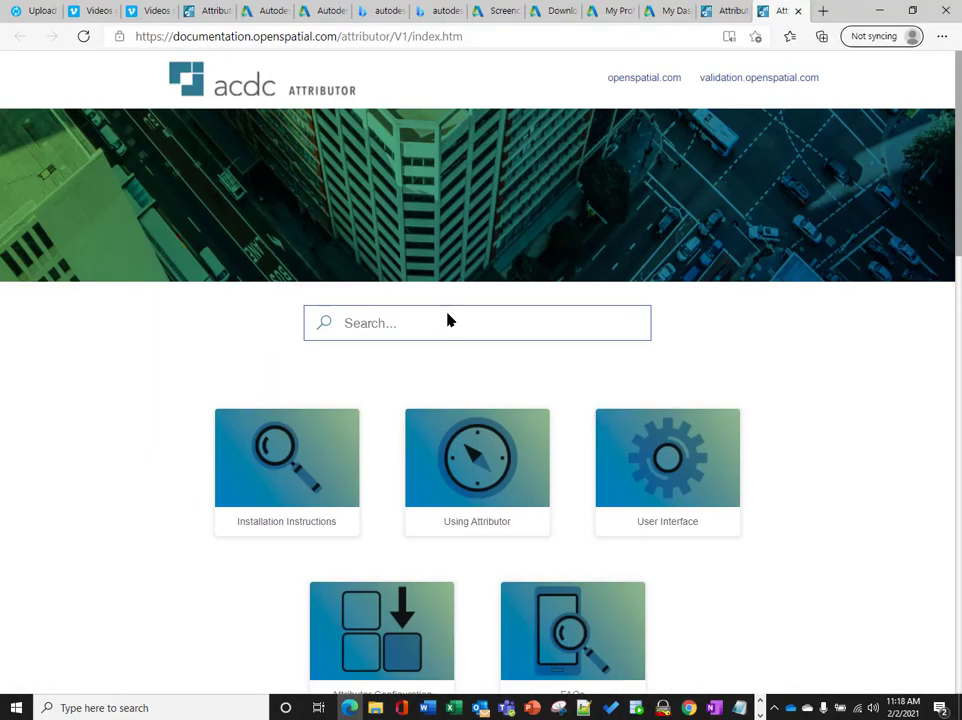
# Open the Attributor Configuration help topic and examine the OSBLOCK_DEF and OSATTR_DOMAIN link diagram, enlarging the page to 150%
pyautogui.scroll(-2, 378, 331)
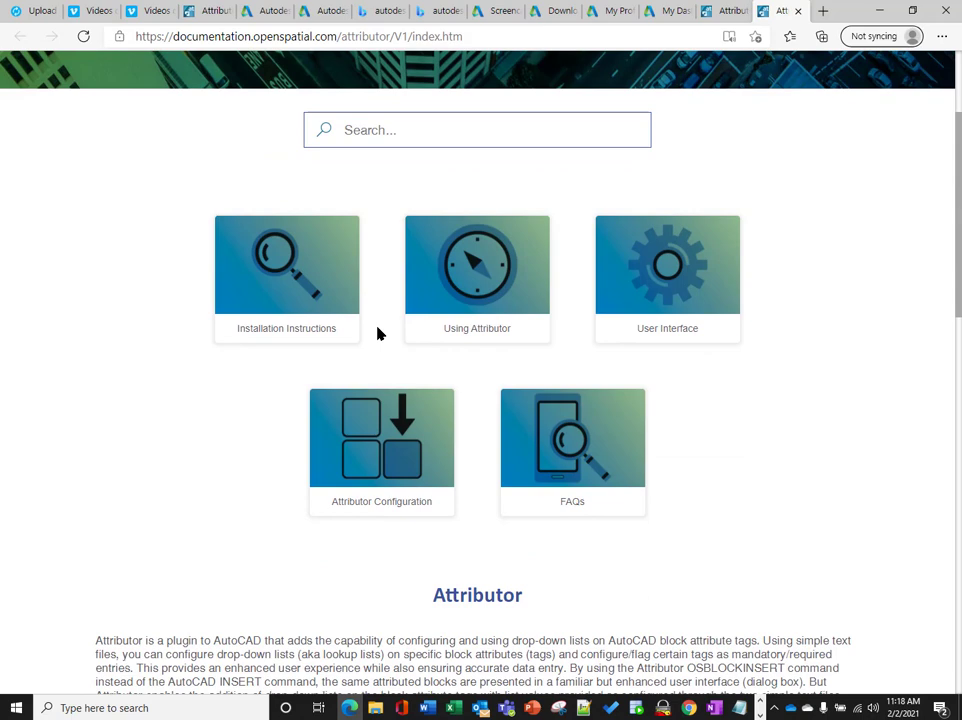
pyautogui.click(393, 475)
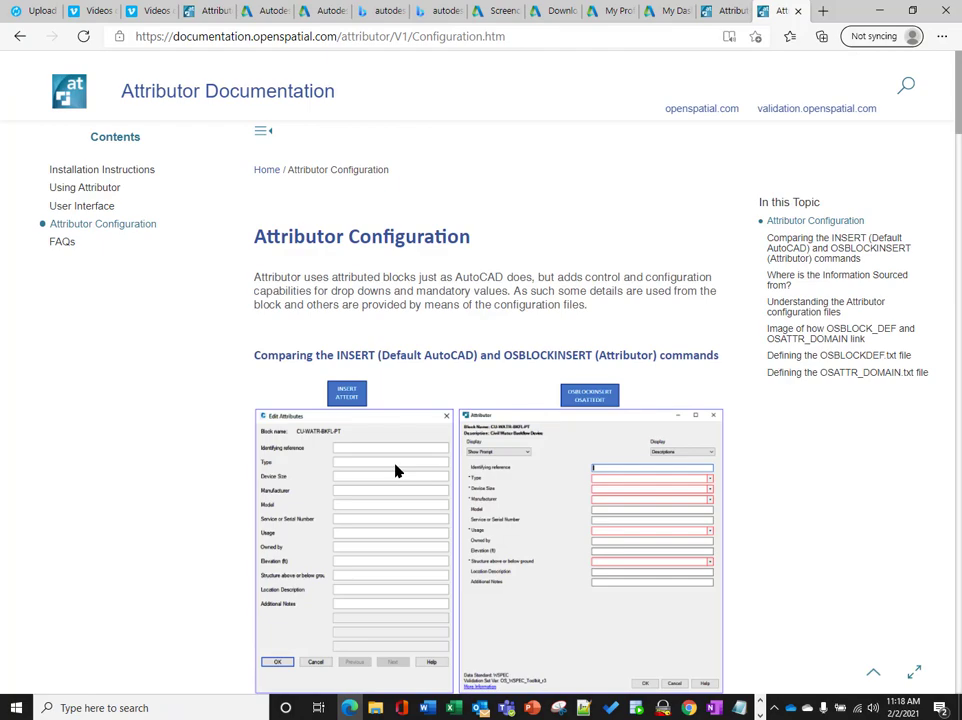
pyautogui.scroll(-6, 393, 472)
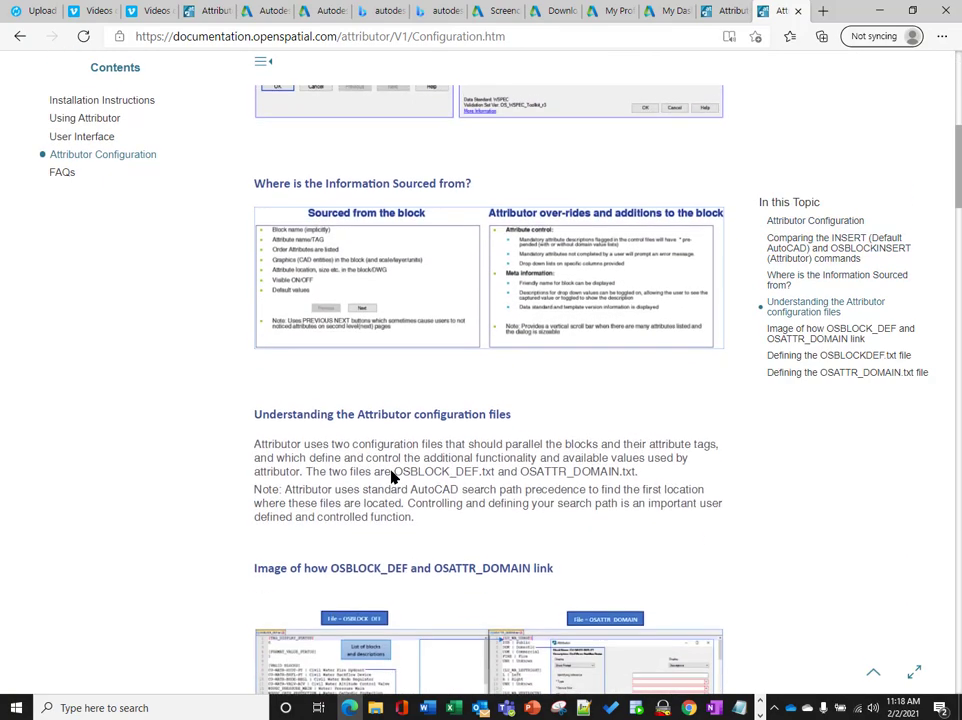
pyautogui.scroll(-3, 392, 472)
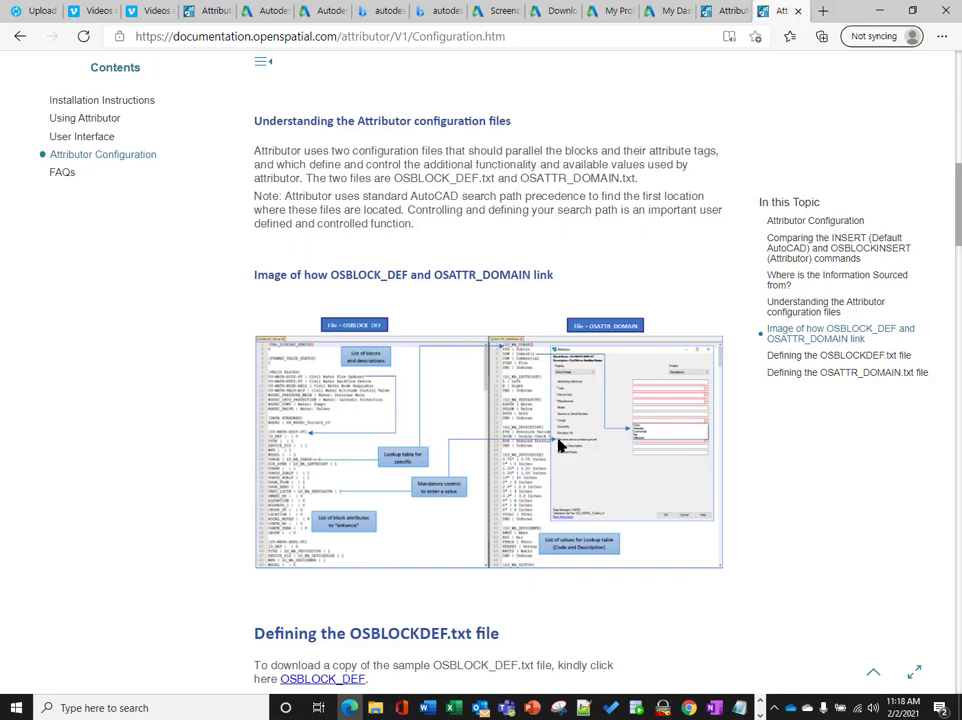
pyautogui.keyDown('ctrl'); pyautogui.scroll(3, 560, 447); pyautogui.keyUp('ctrl')
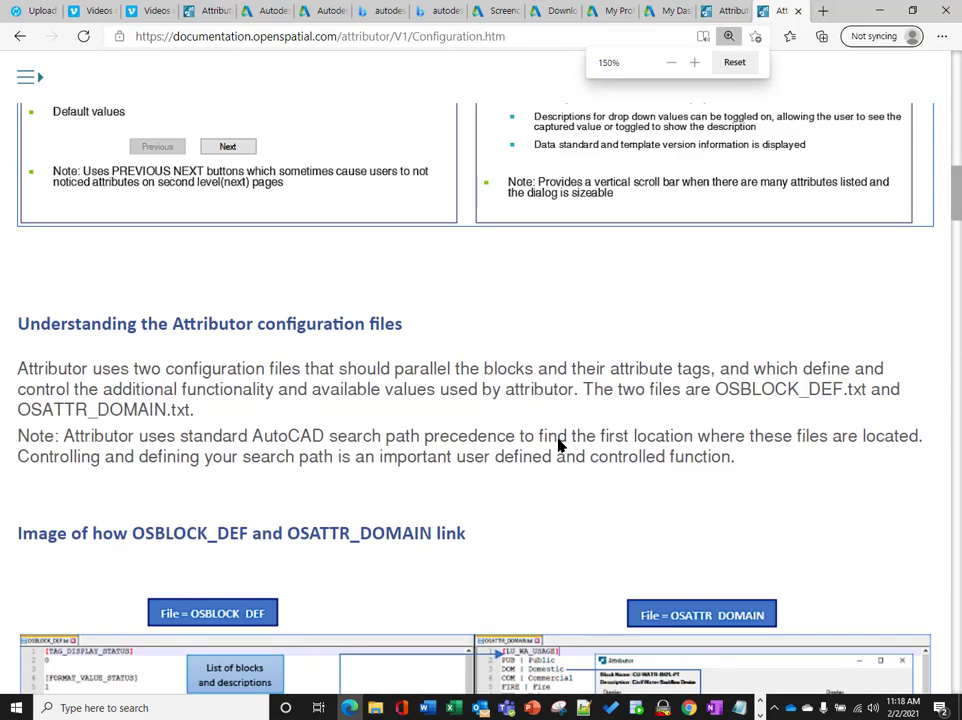
pyautogui.scroll(-5, 563, 457)
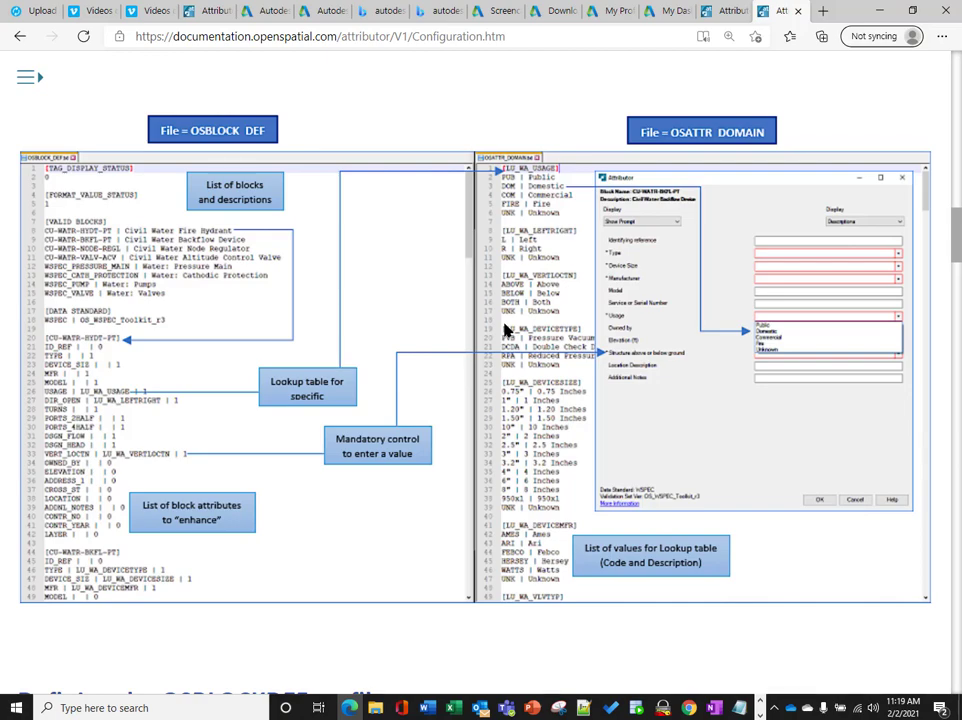
# Go back to the "Where is the Information Sourced from?" section and examine what comes from the block versus Attributor's overrides and additions
pyautogui.scroll(2, 507, 330)
pyautogui.scroll(3, 510, 332)
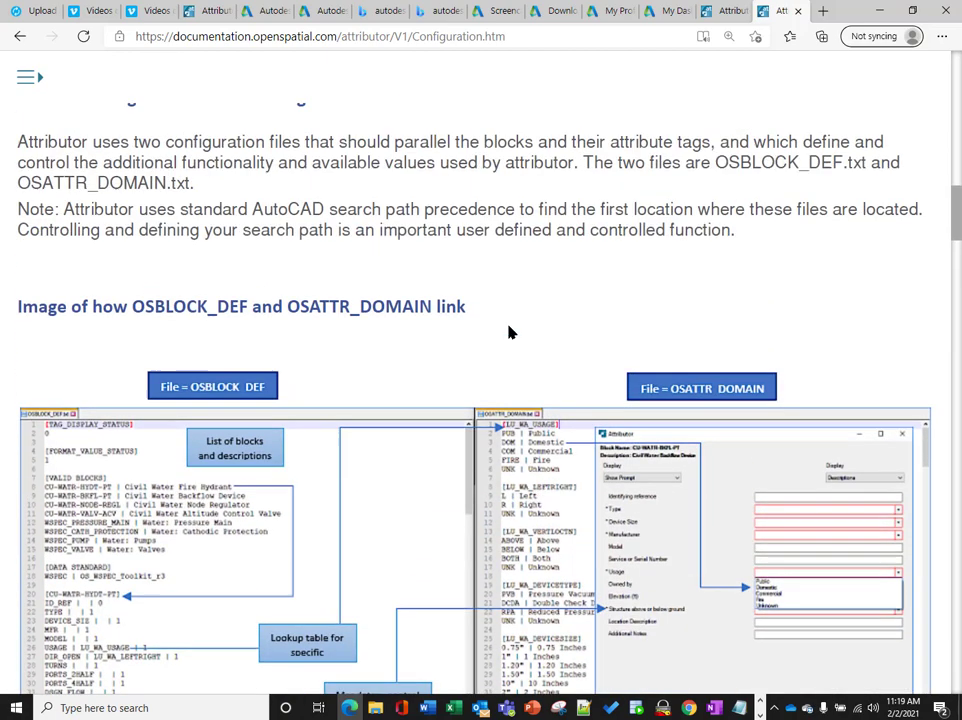
pyautogui.scroll(5, 507, 330)
pyautogui.scroll(2, 509, 333)
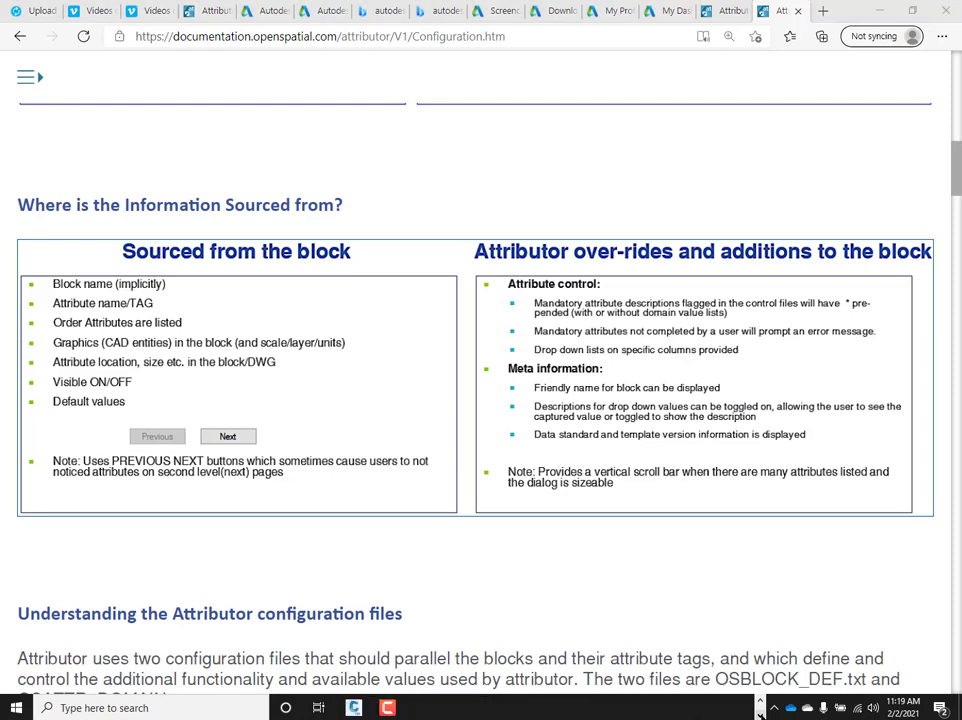
# Switch back to the Attributor dialog in Civil 3D and dismiss it without saving the CU-WATR-BKFL-PT attribute edits
pyautogui.moveTo(353, 708)
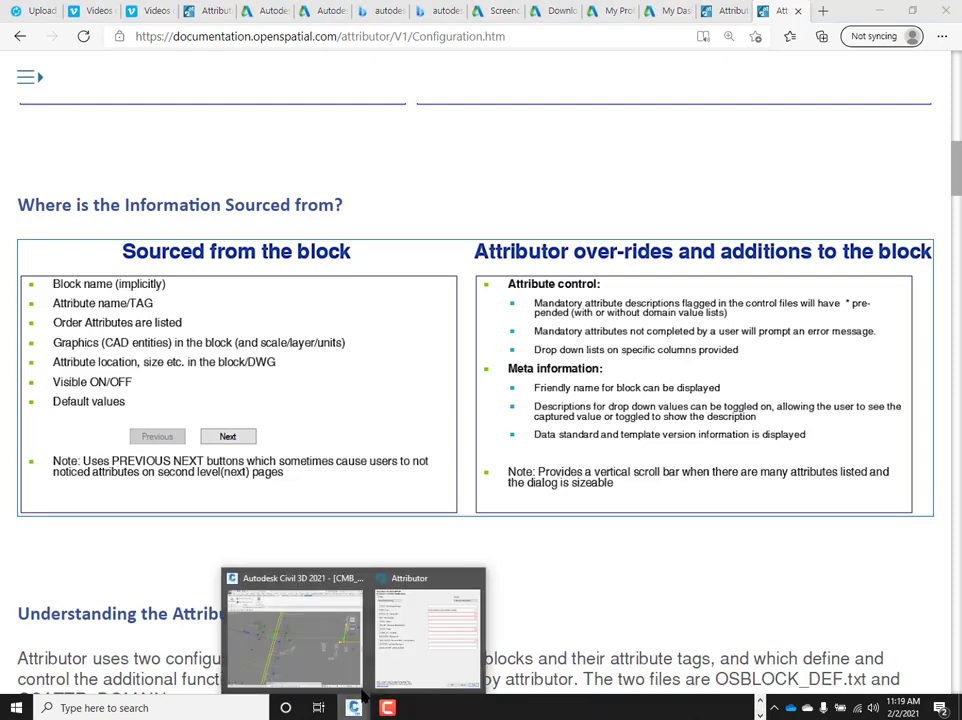
pyautogui.click(428, 630)
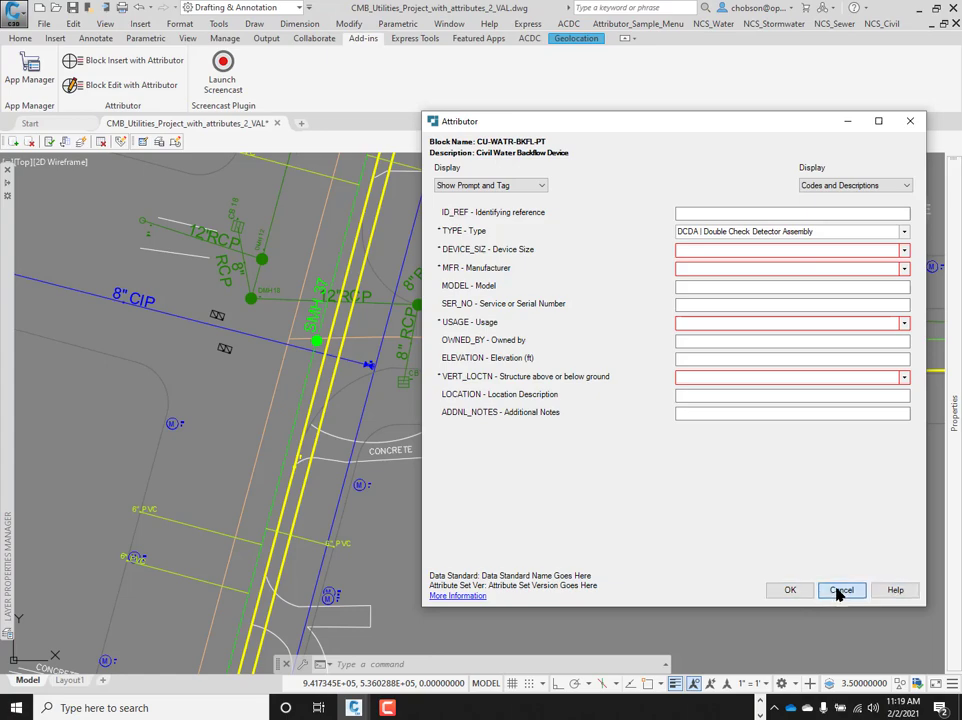
pyautogui.click(838, 591)
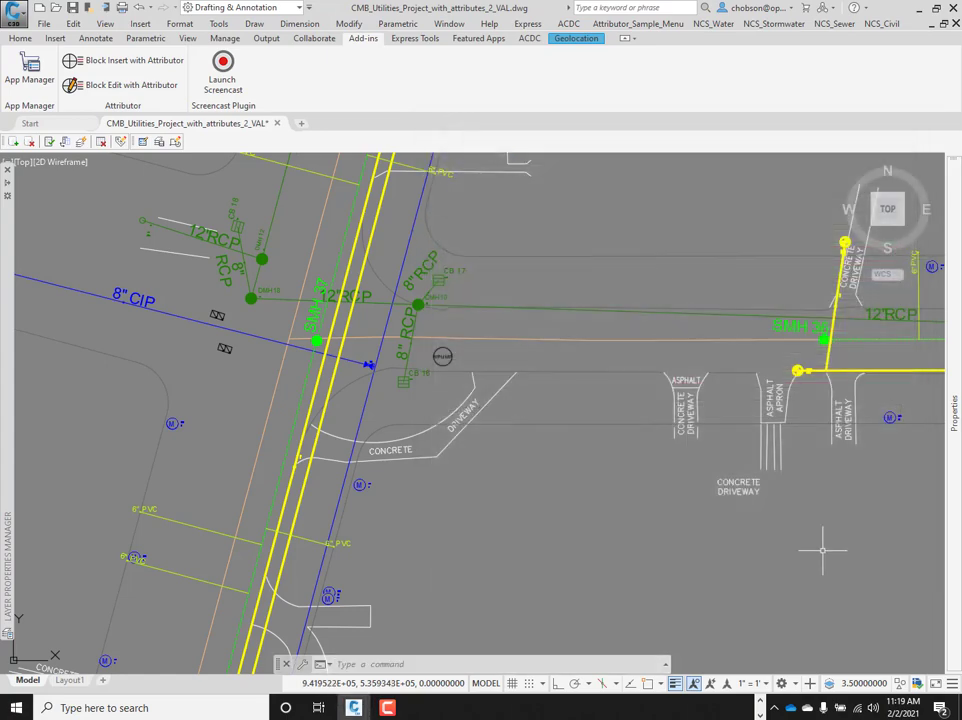
# Examine the available NCS water blocks, including valves and nodes, along with the stormwater, sewer and civil block lists
pyautogui.click(722, 28)
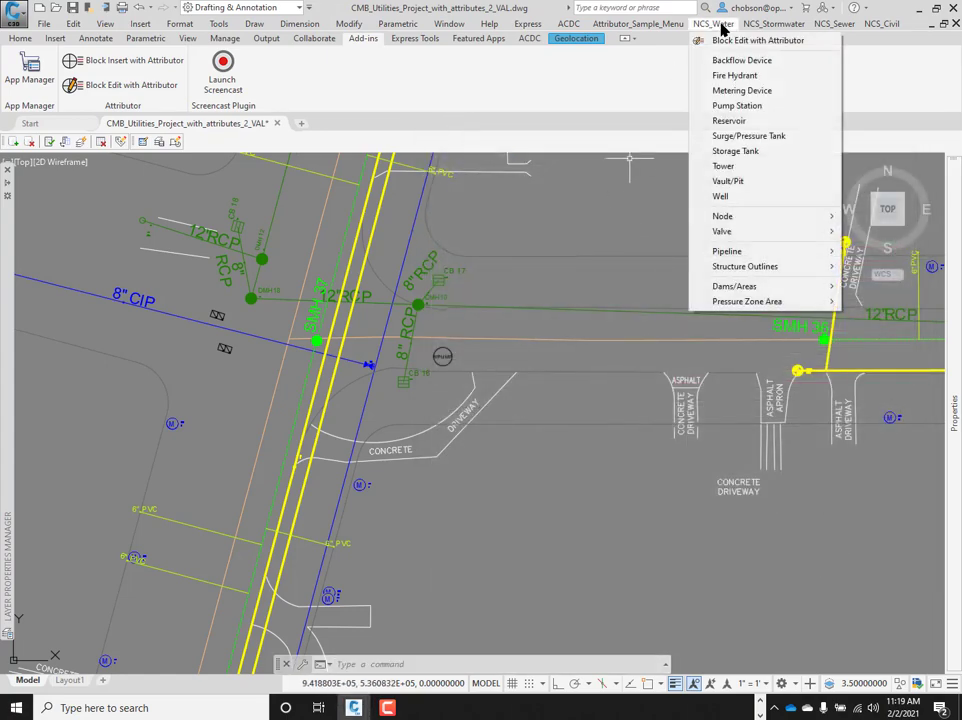
pyautogui.moveTo(776, 231)
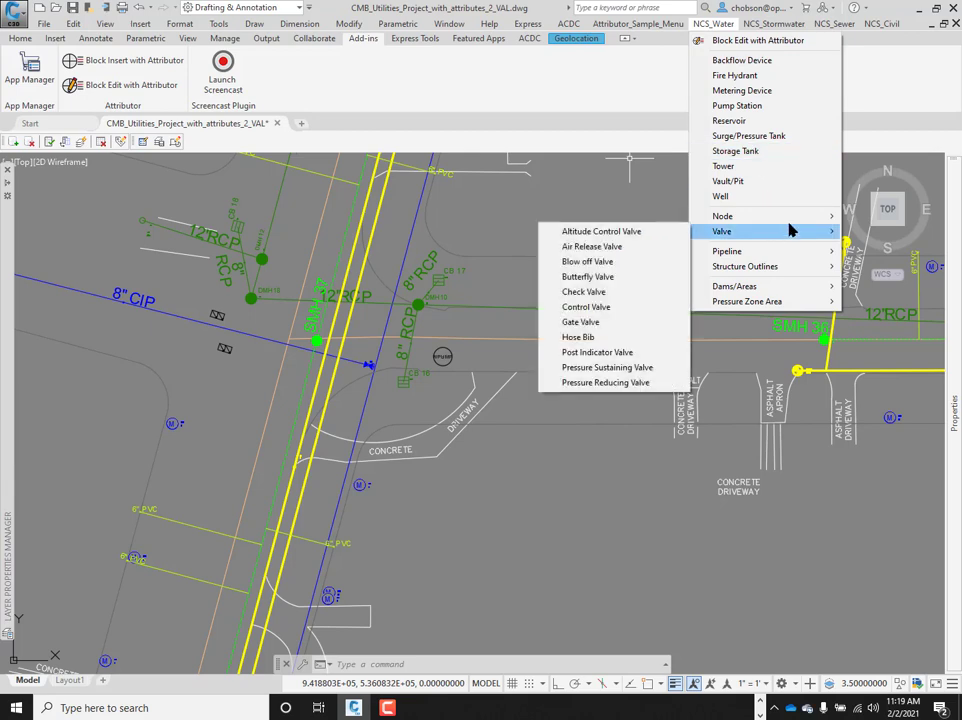
pyautogui.moveTo(805, 219)
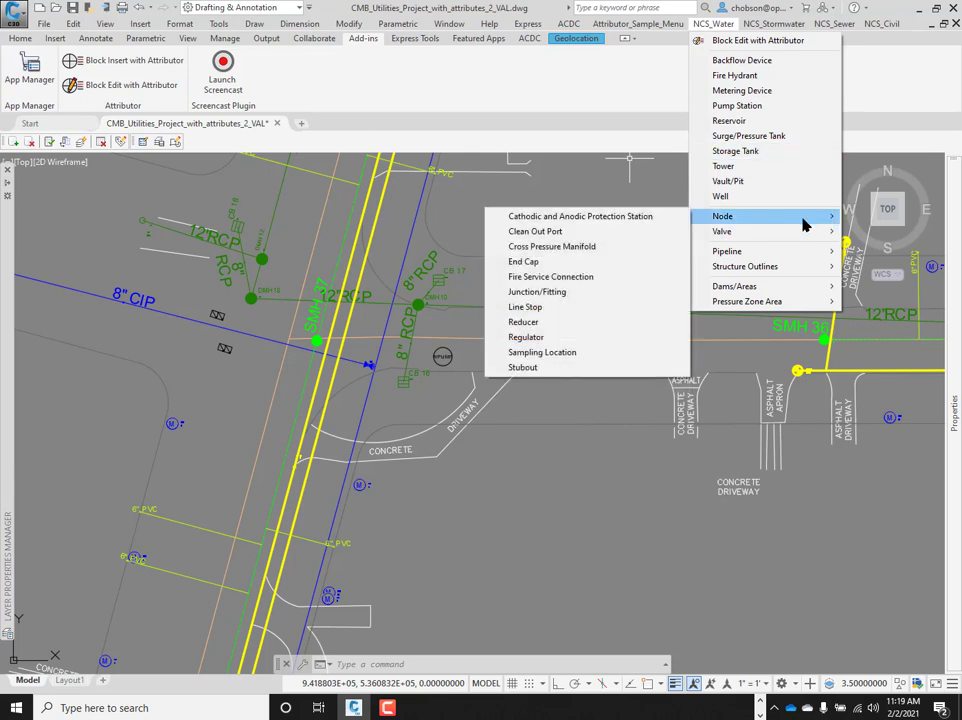
pyautogui.moveTo(783, 27)
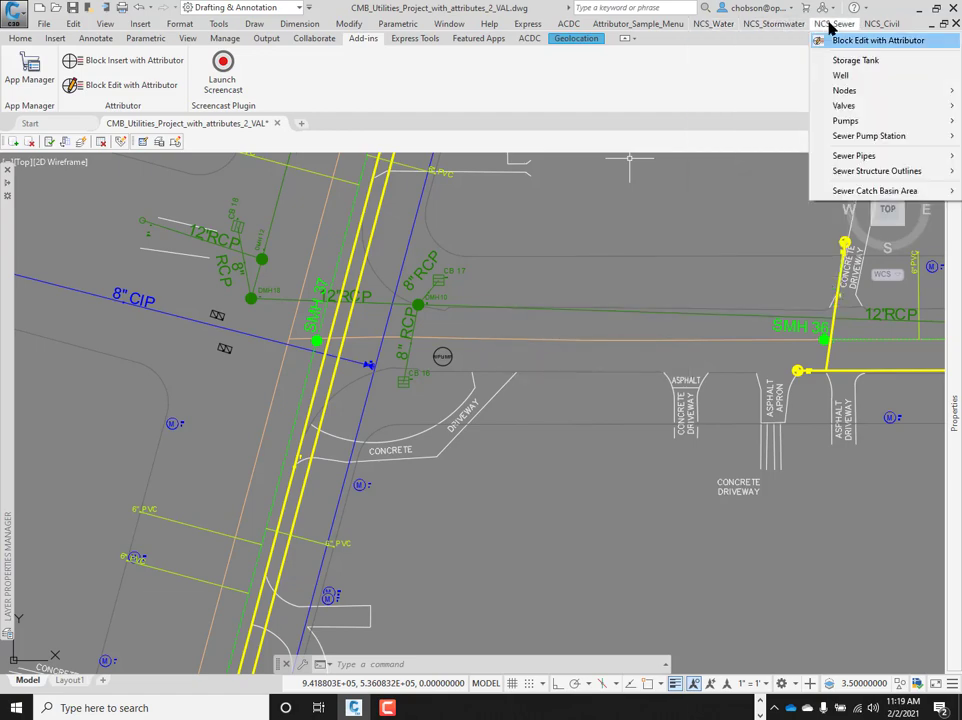
pyautogui.moveTo(883, 27)
pyautogui.moveTo(714, 31)
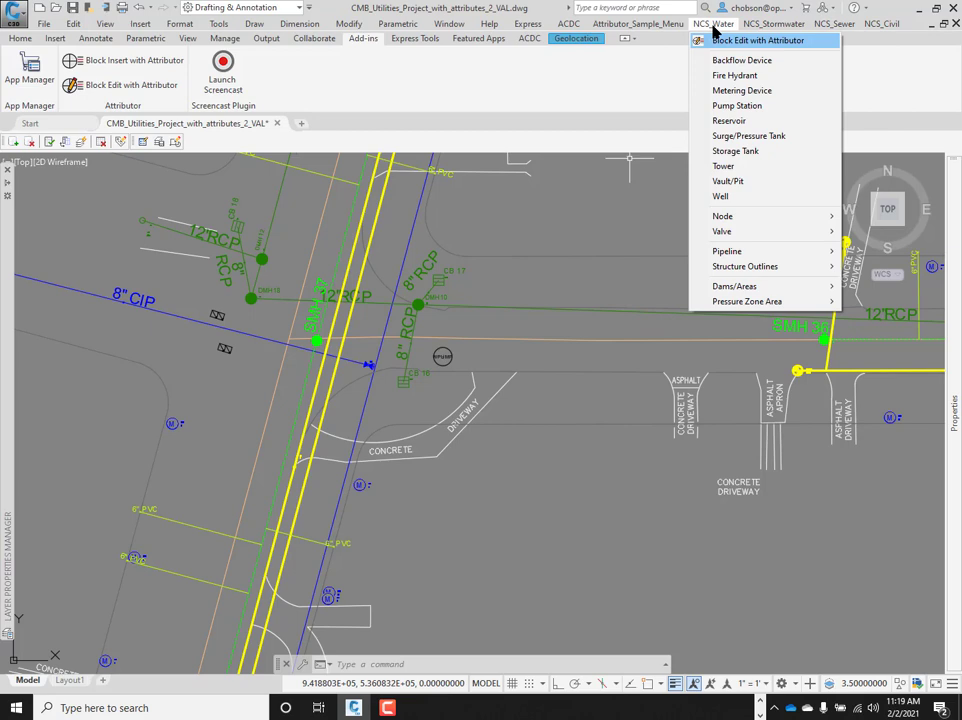